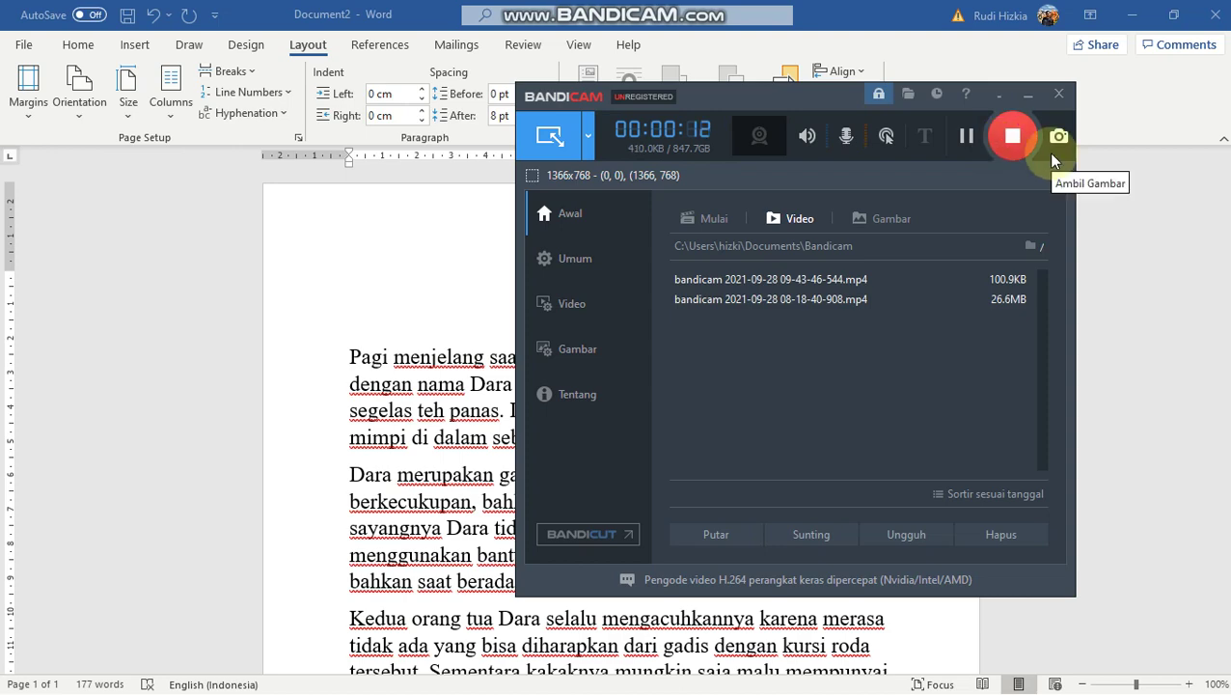
# - Look over the story document from its title to its last paragraph, along with the preset page margins
pyautogui.click(1025, 98)
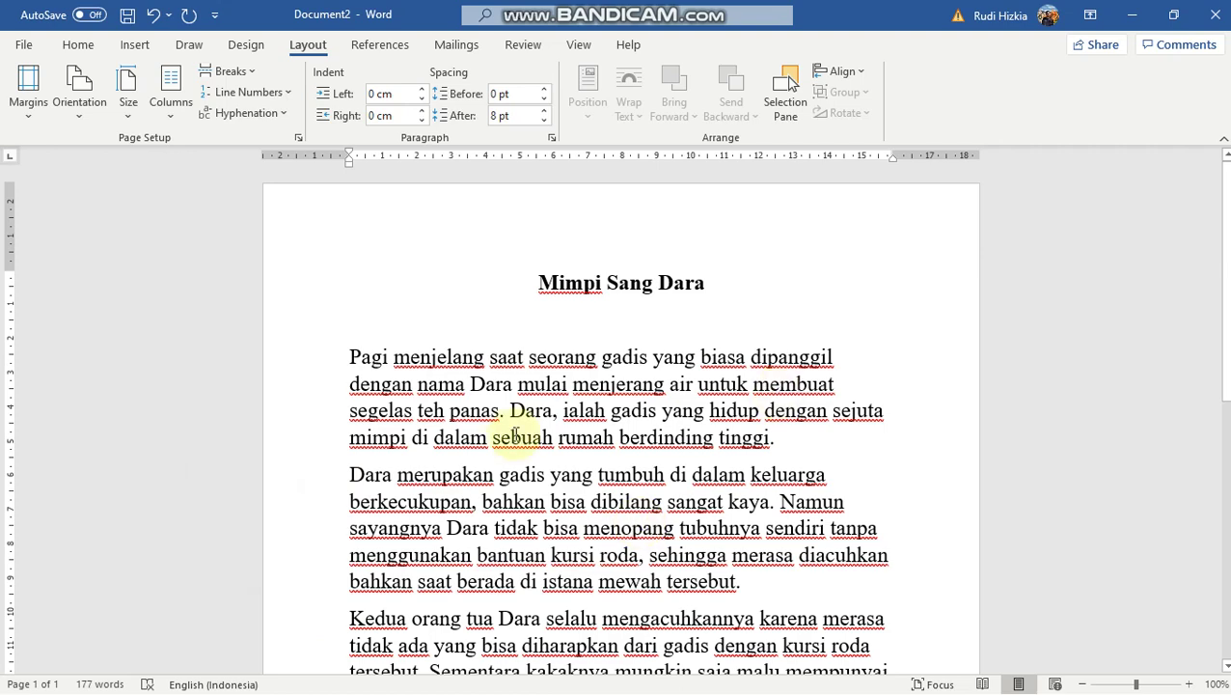
pyautogui.scroll(-1, 521, 435)
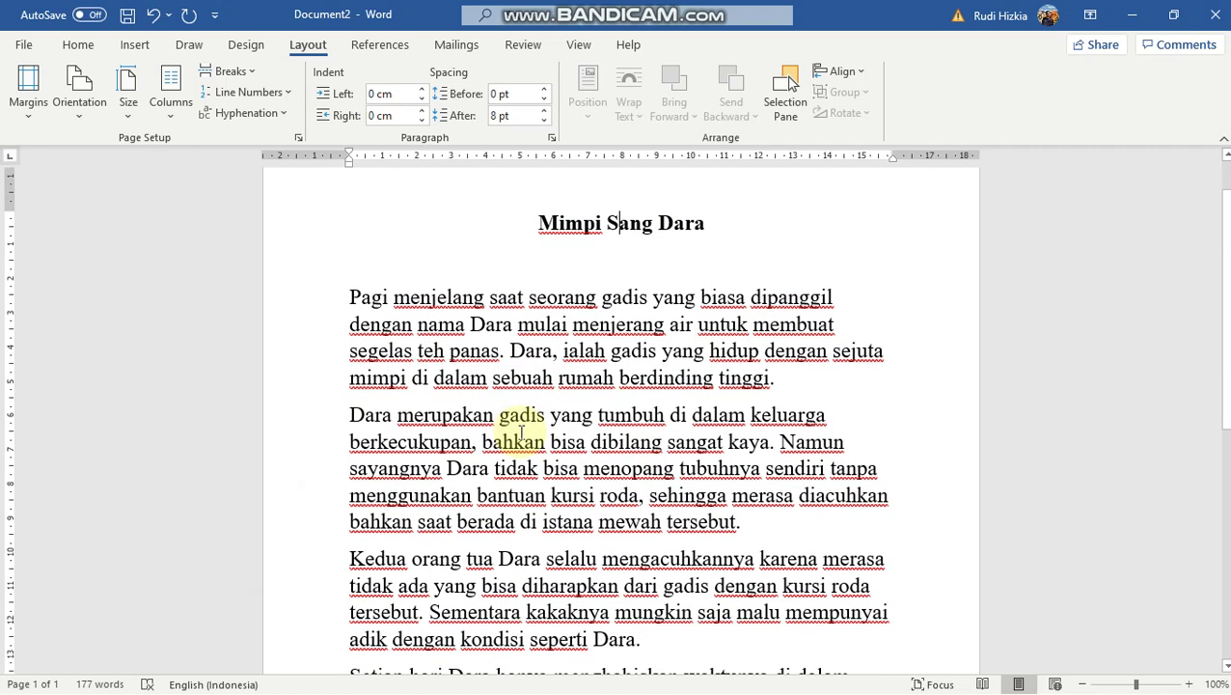
pyautogui.scroll(1, 522, 434)
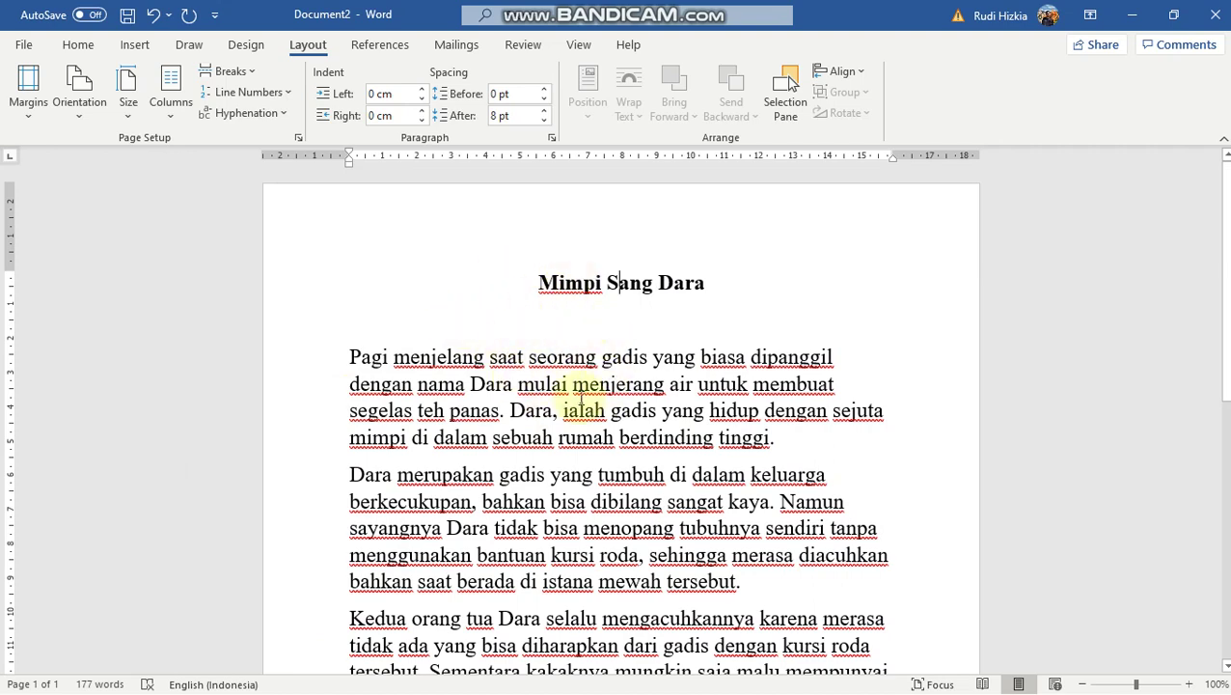
pyautogui.scroll(-1, 581, 397)
pyautogui.scroll(1, 570, 407)
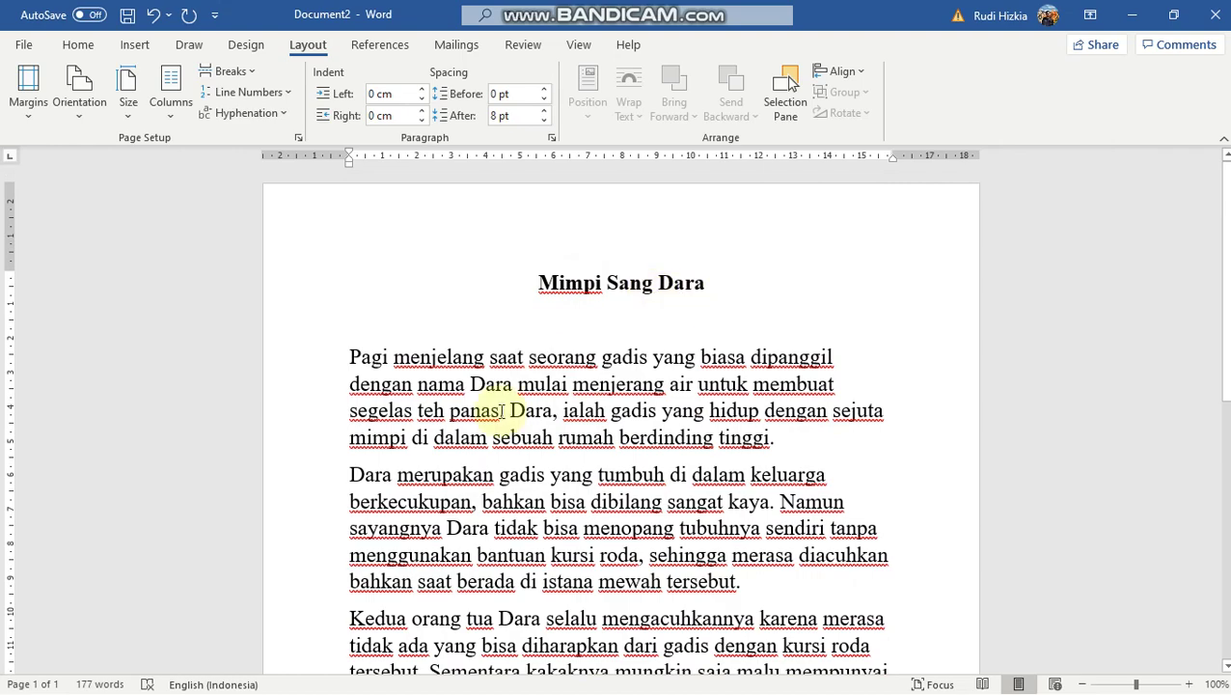
pyautogui.scroll(-1, 502, 413)
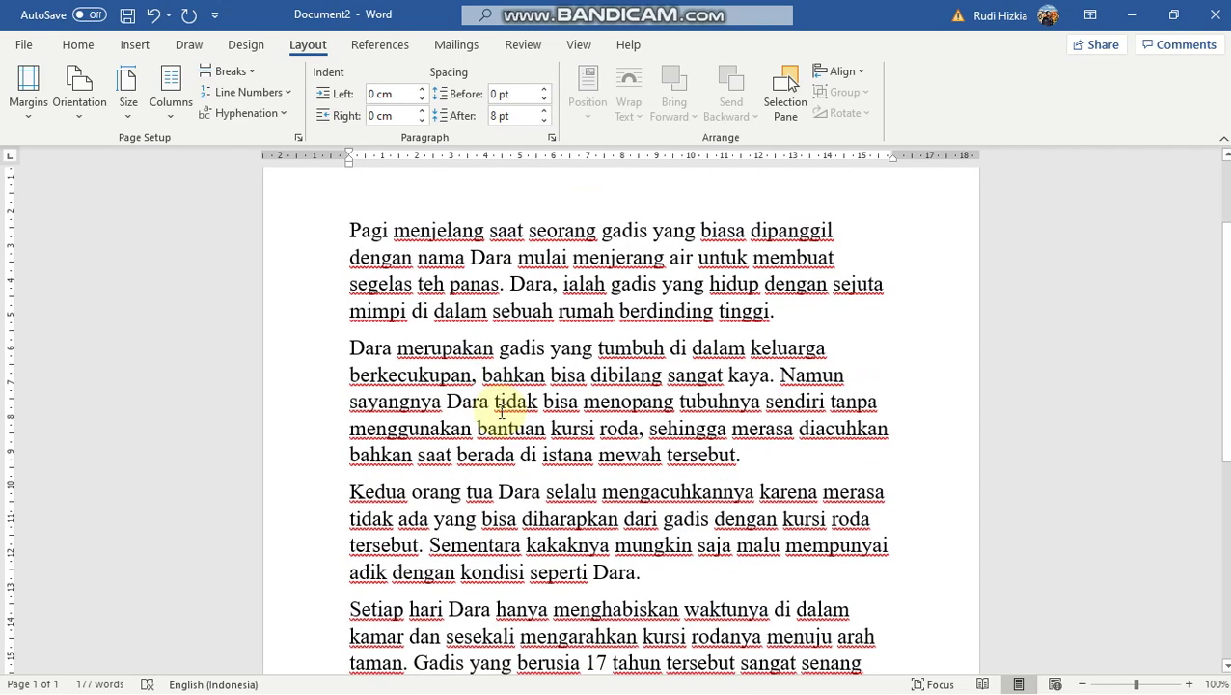
pyautogui.scroll(-1, 492, 464)
pyautogui.scroll(2, 454, 386)
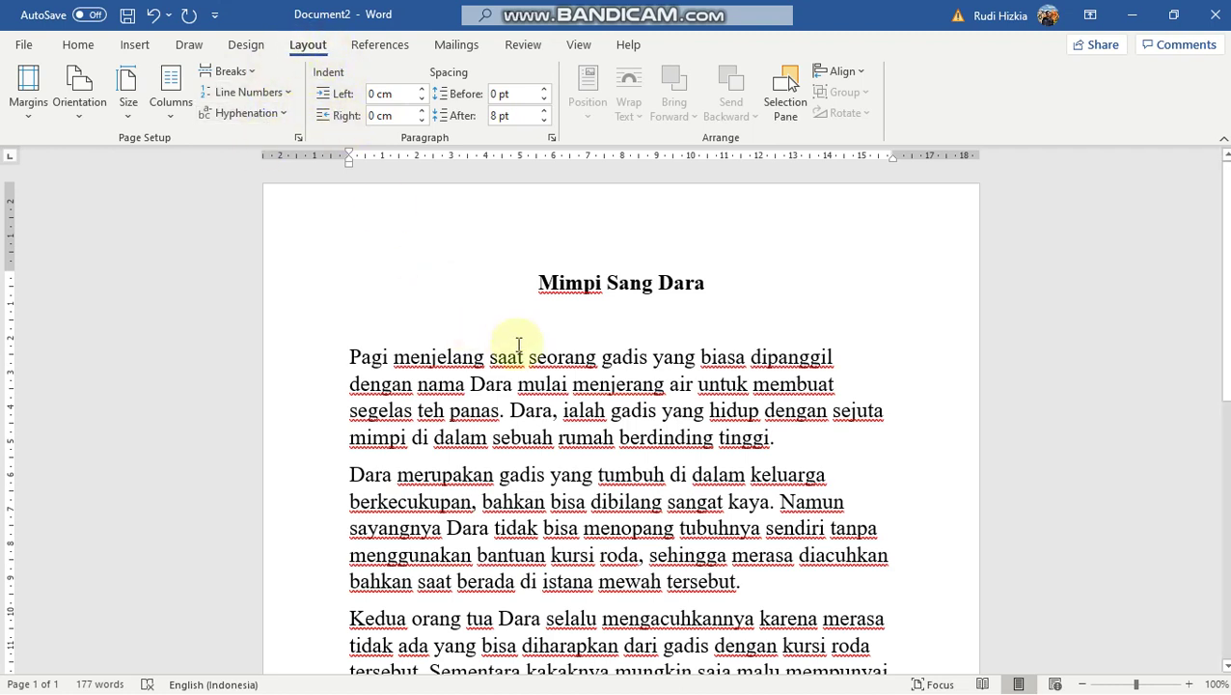
pyautogui.click(27, 106)
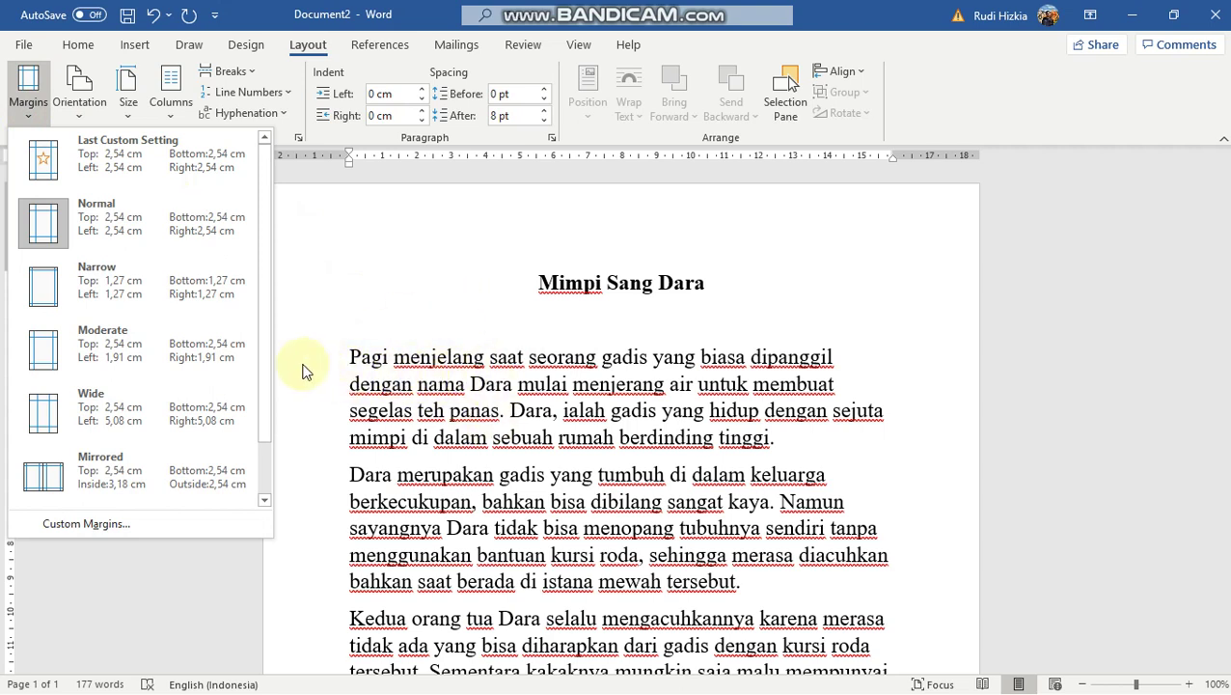
pyautogui.click(349, 333)
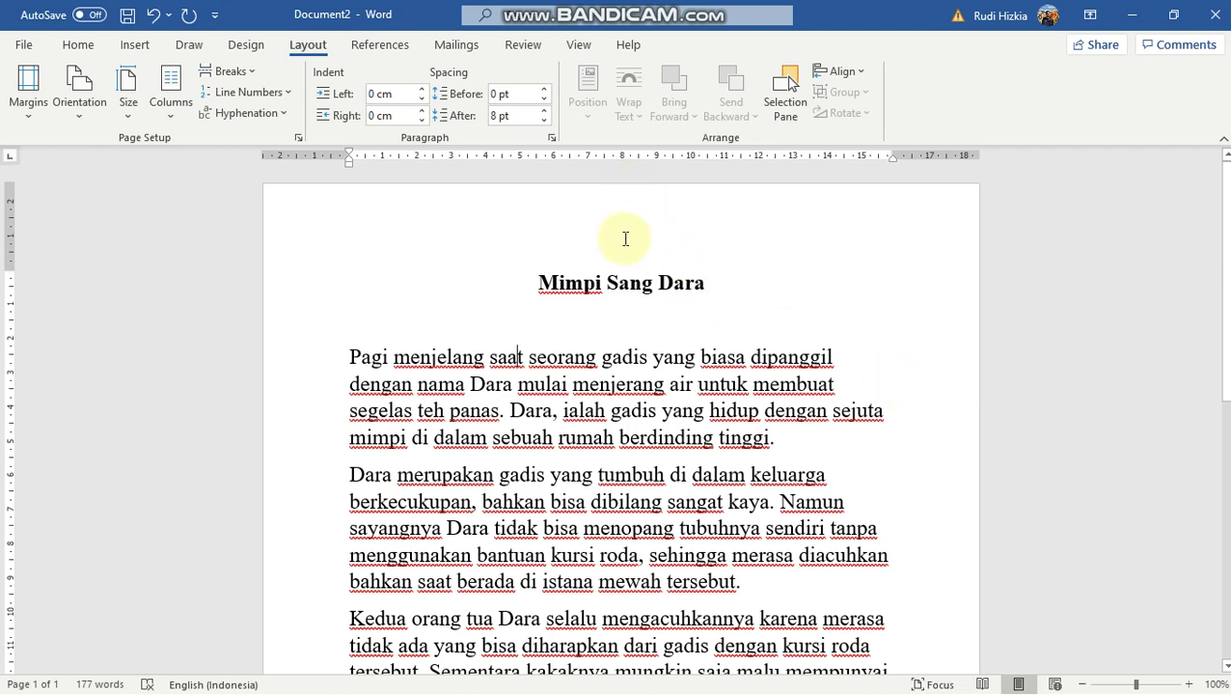
pyautogui.scroll(-6, 606, 368)
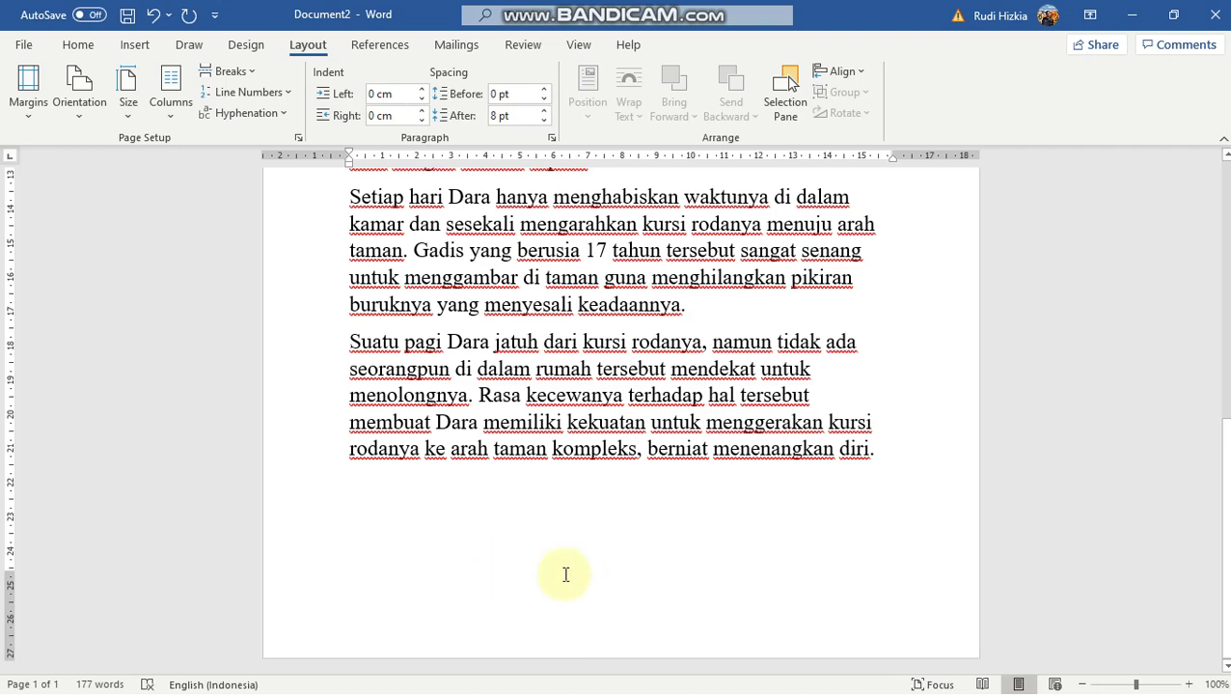
pyautogui.scroll(5, 406, 418)
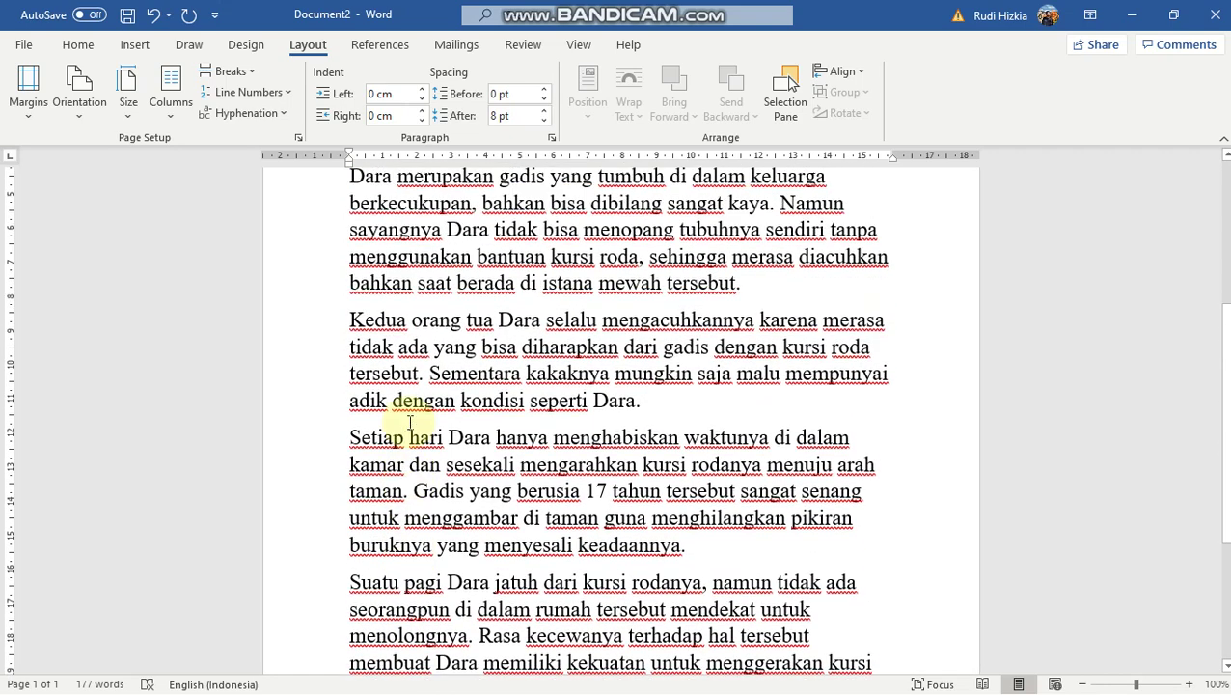
pyautogui.scroll(4, 411, 422)
pyautogui.click(522, 256)
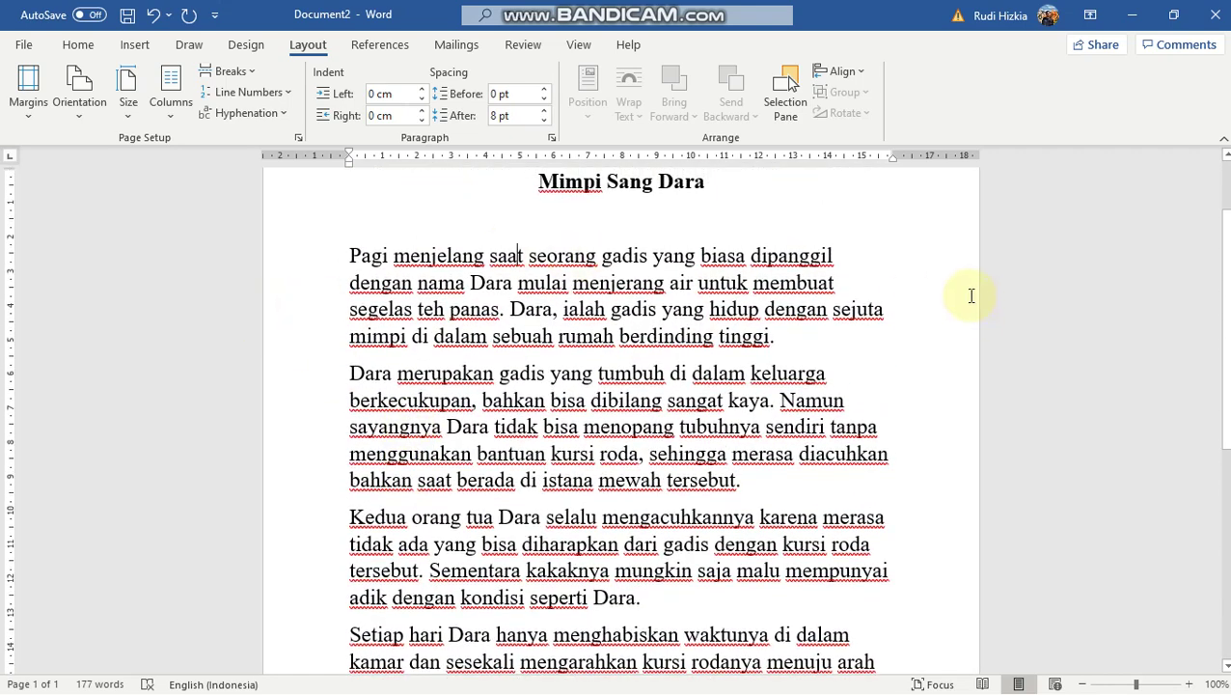
pyautogui.scroll(2, 972, 295)
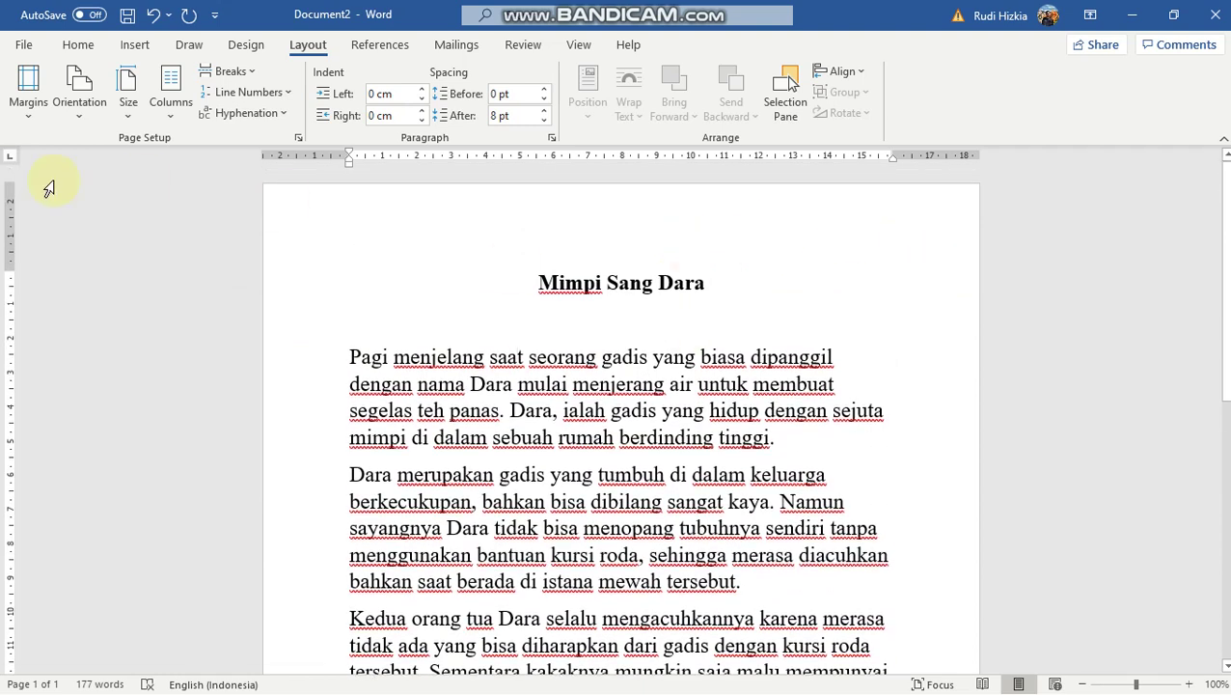
# - Apply the Narrow margin preset, with 1,27 cm on all sides, to the document
pyautogui.click(31, 122)
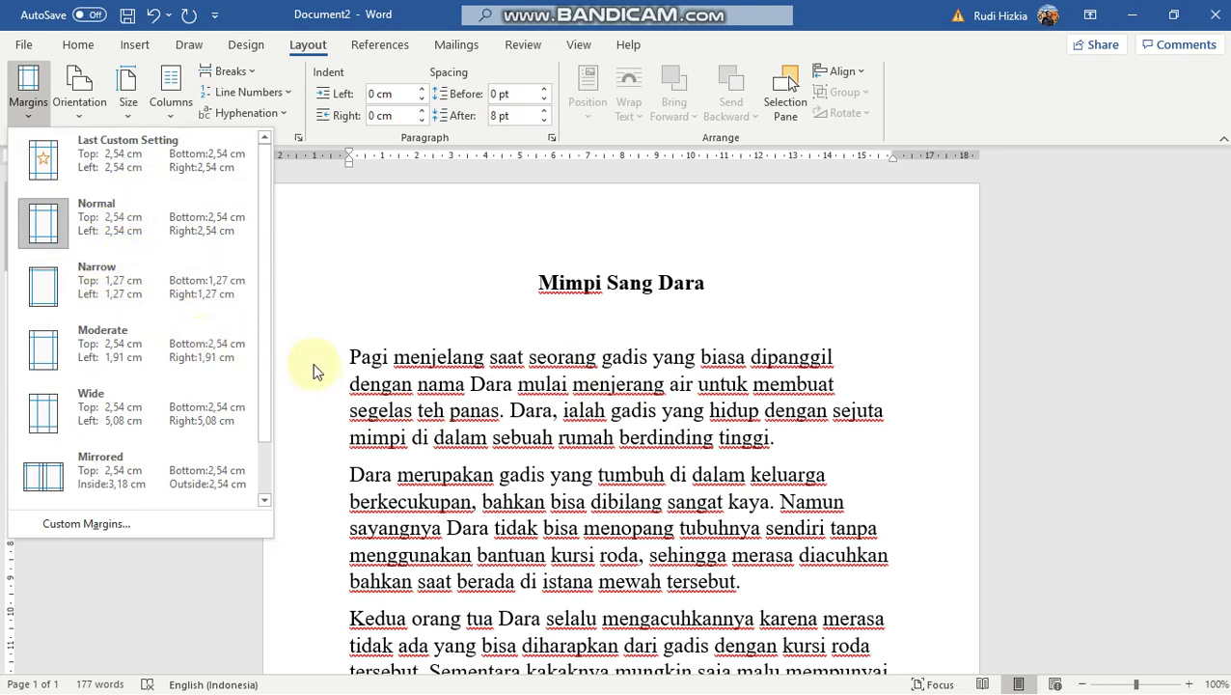
pyautogui.click(132, 293)
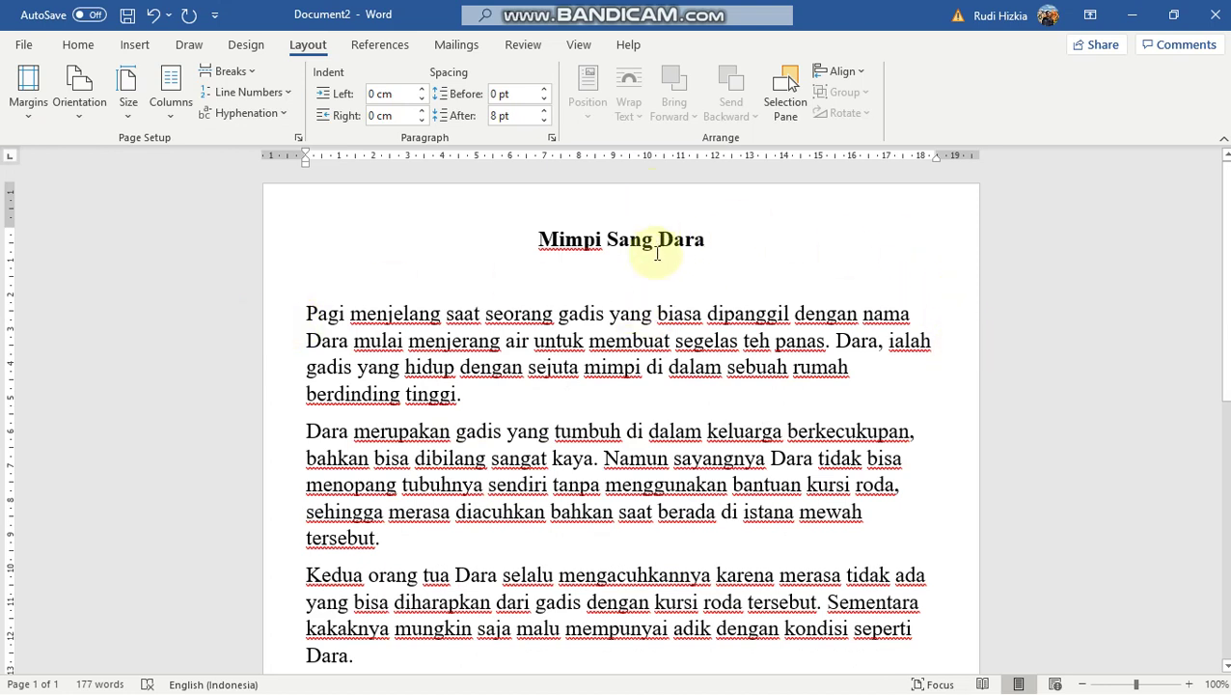
pyautogui.scroll(-2, 714, 422)
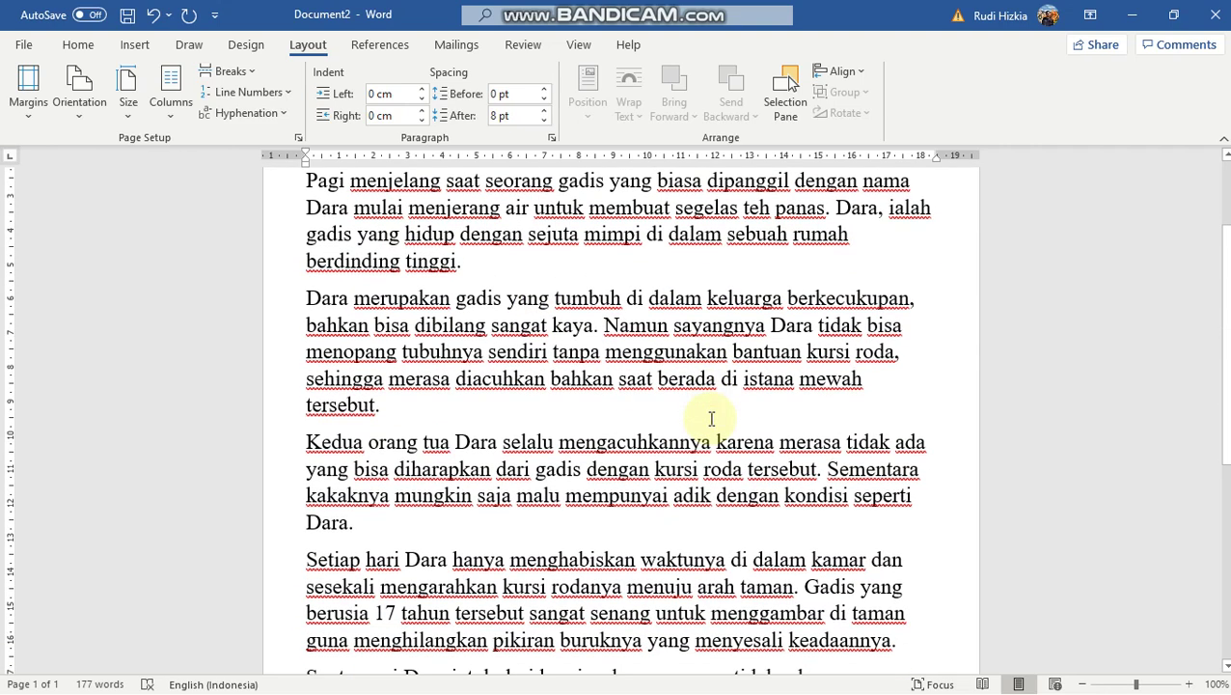
pyautogui.scroll(-1, 711, 418)
pyautogui.scroll(2, 728, 253)
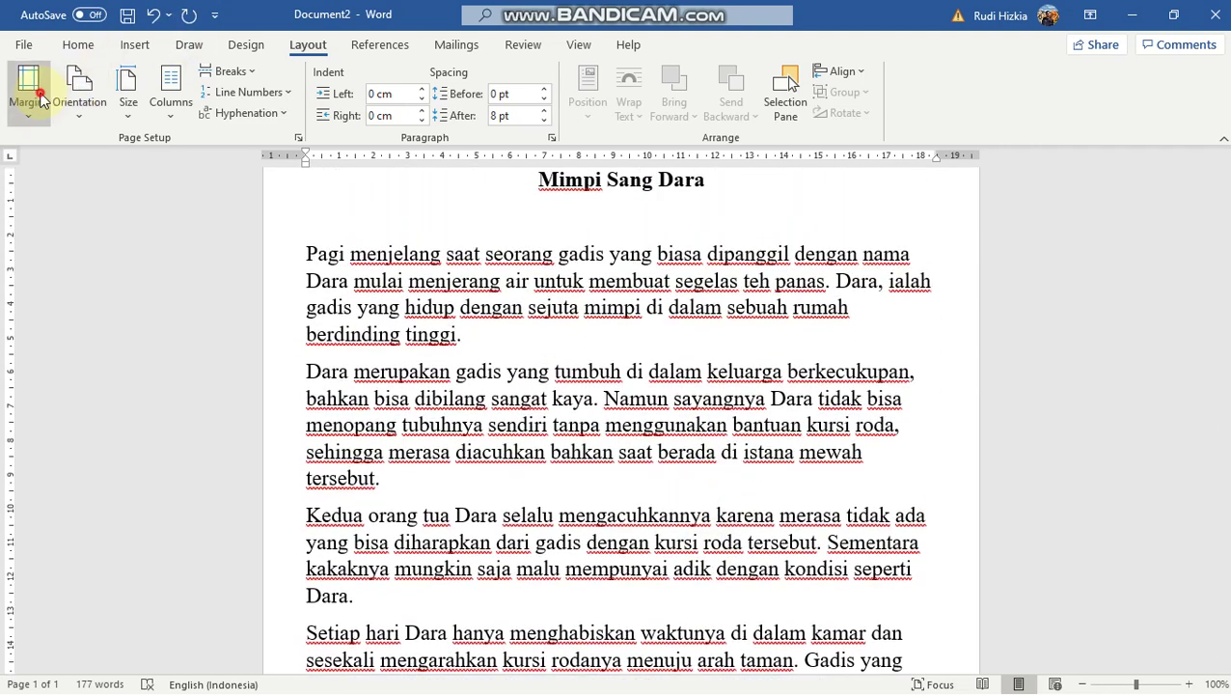
# - Change the page orientation of the story document to Landscape
pyautogui.click(41, 98)
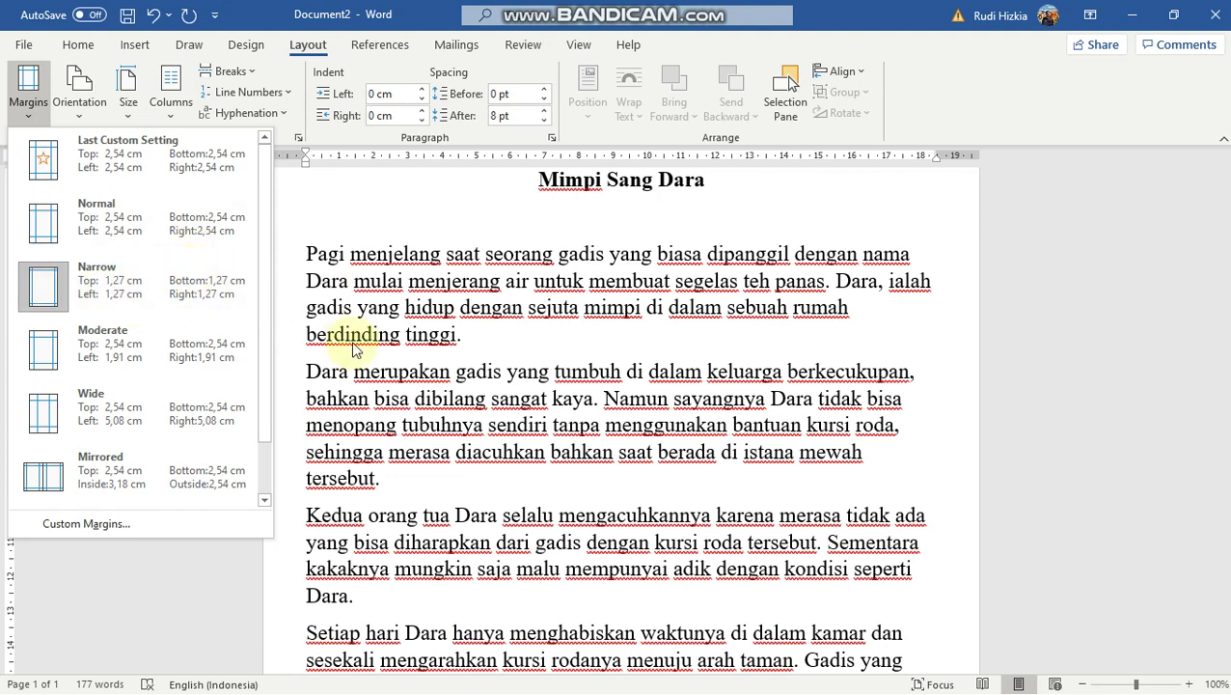
pyautogui.click(81, 92)
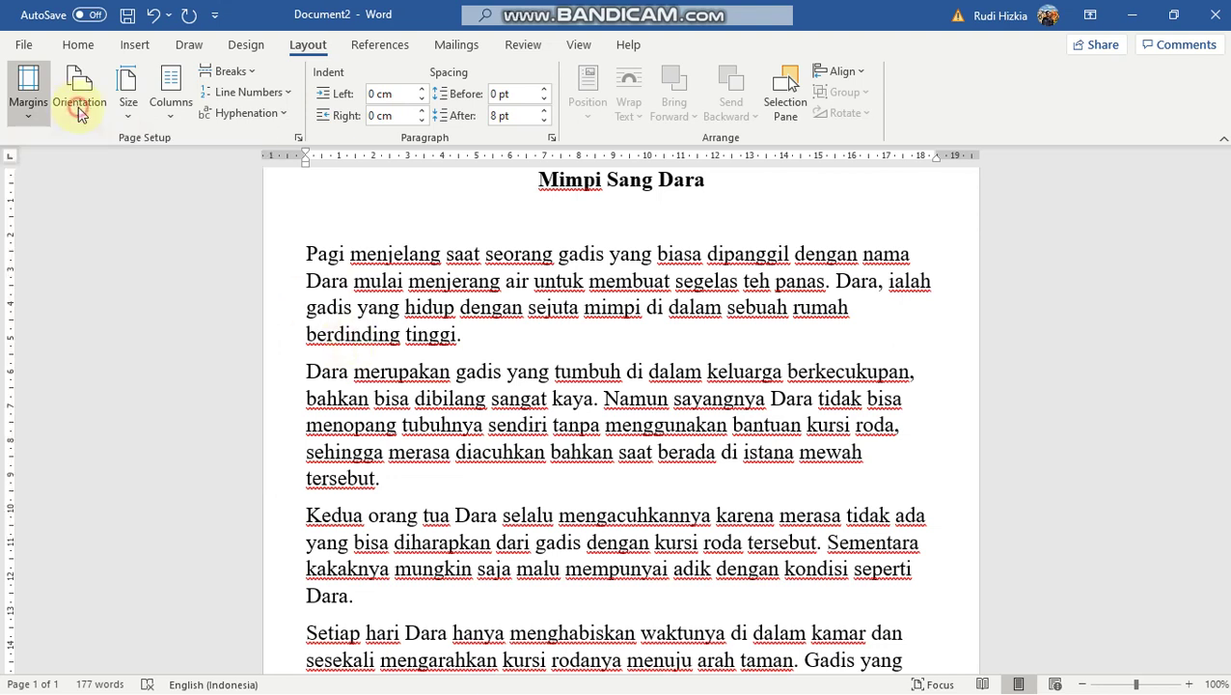
pyautogui.click(81, 94)
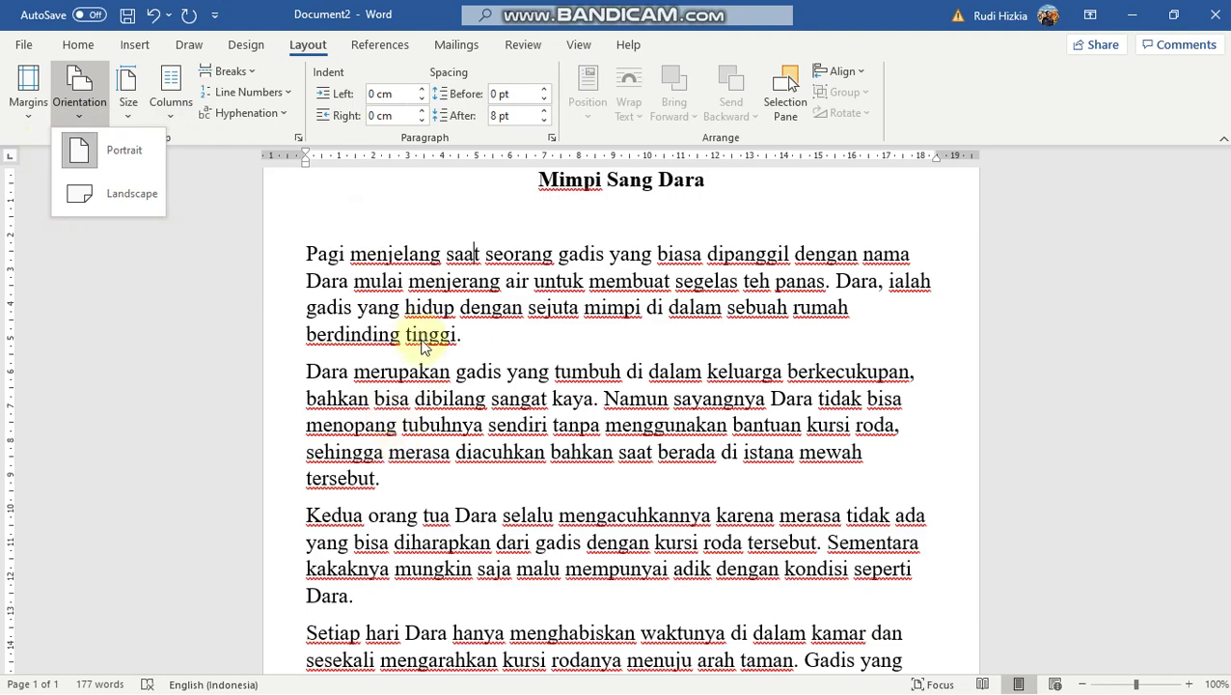
pyautogui.scroll(-4, 435, 454)
pyautogui.scroll(5, 435, 454)
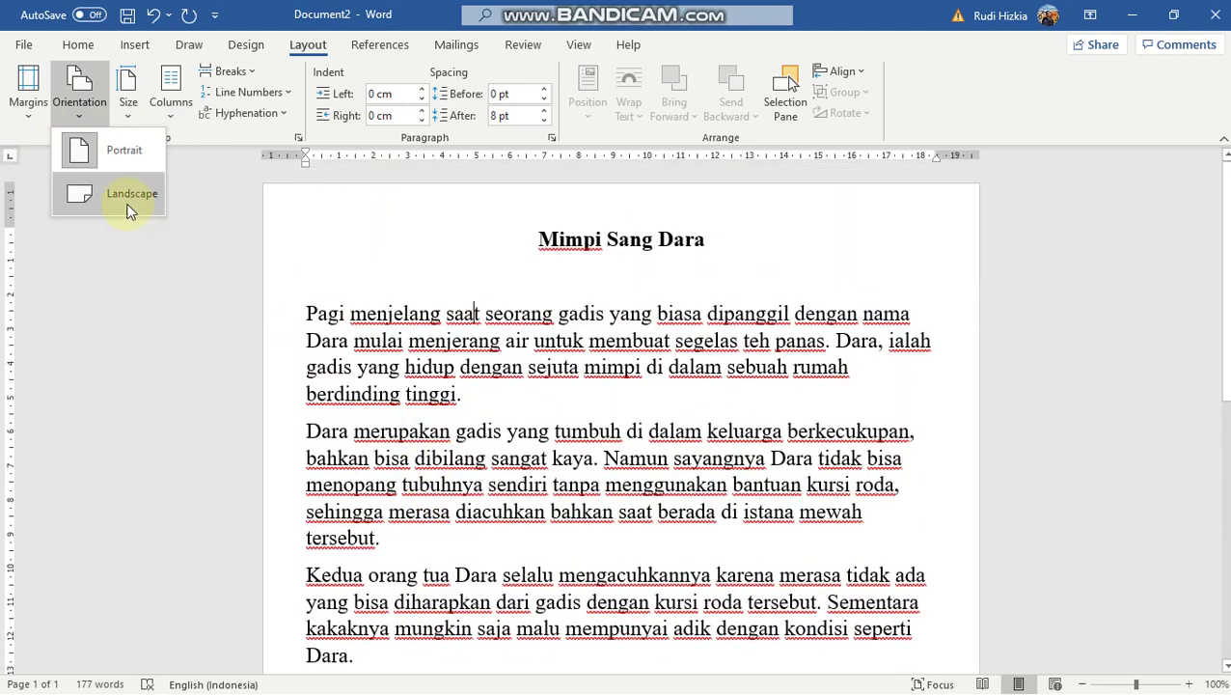
pyautogui.click(131, 209)
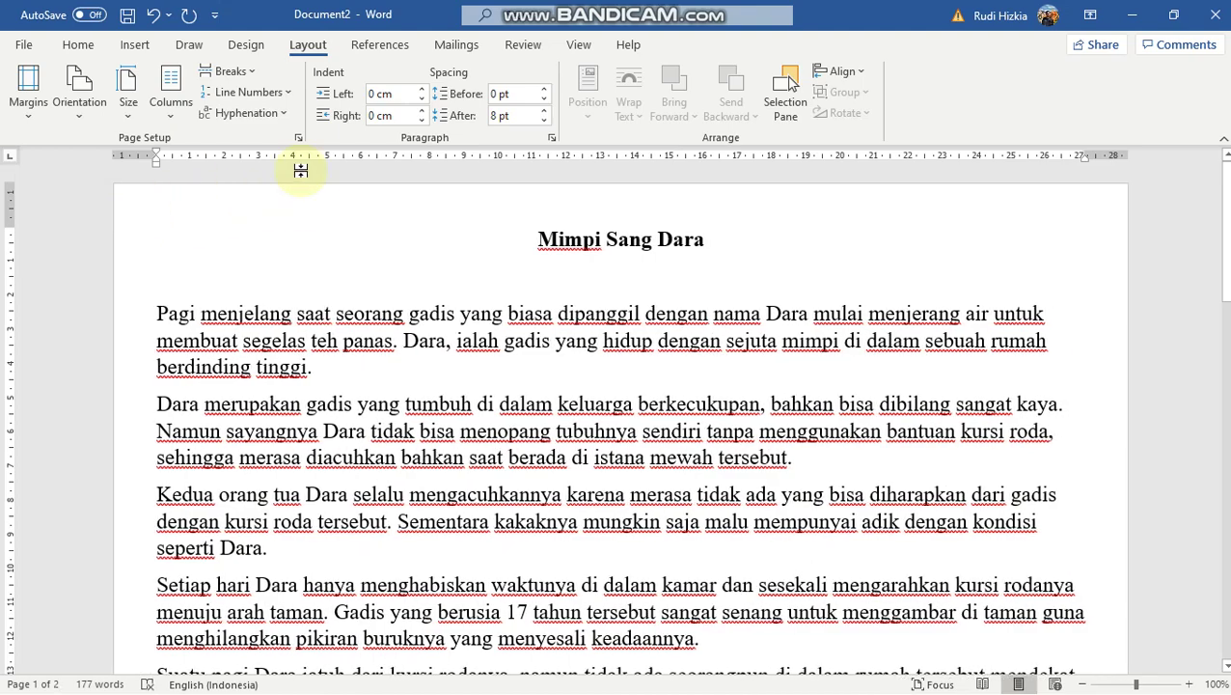
# - Examine the landscape page layout at 70% zoom and again at 100%
pyautogui.click(1085, 684)
pyautogui.click(1085, 685)
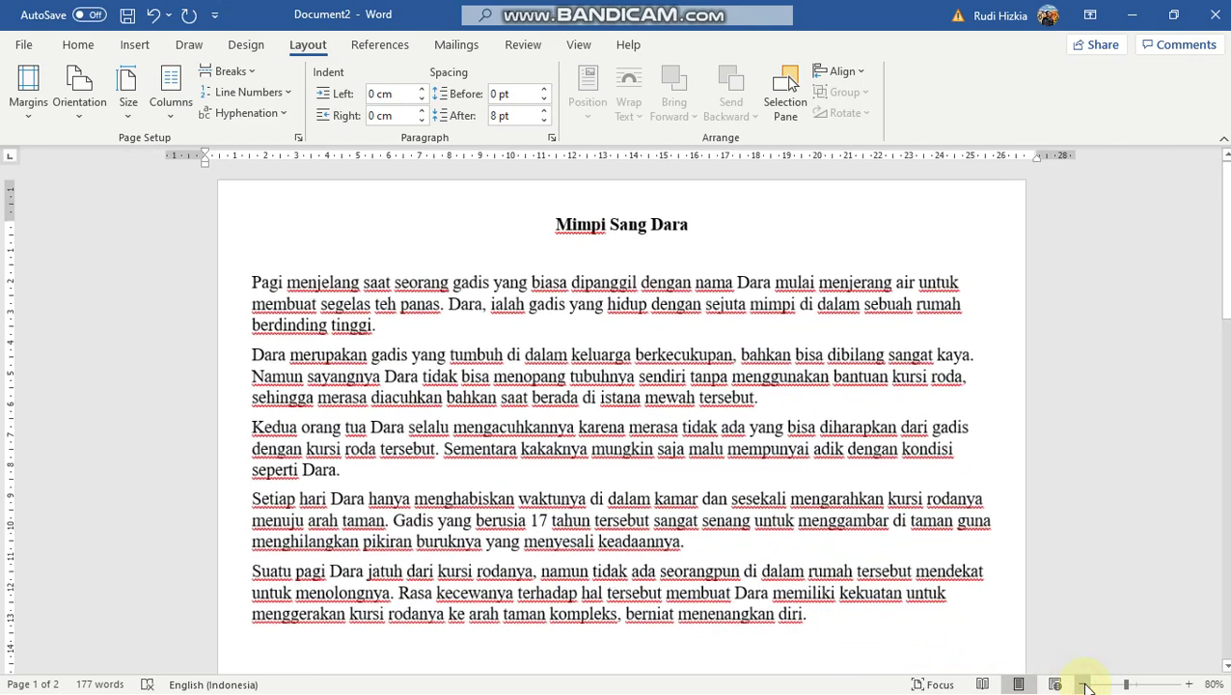
pyautogui.click(1085, 685)
pyautogui.scroll(-2, 800, 600)
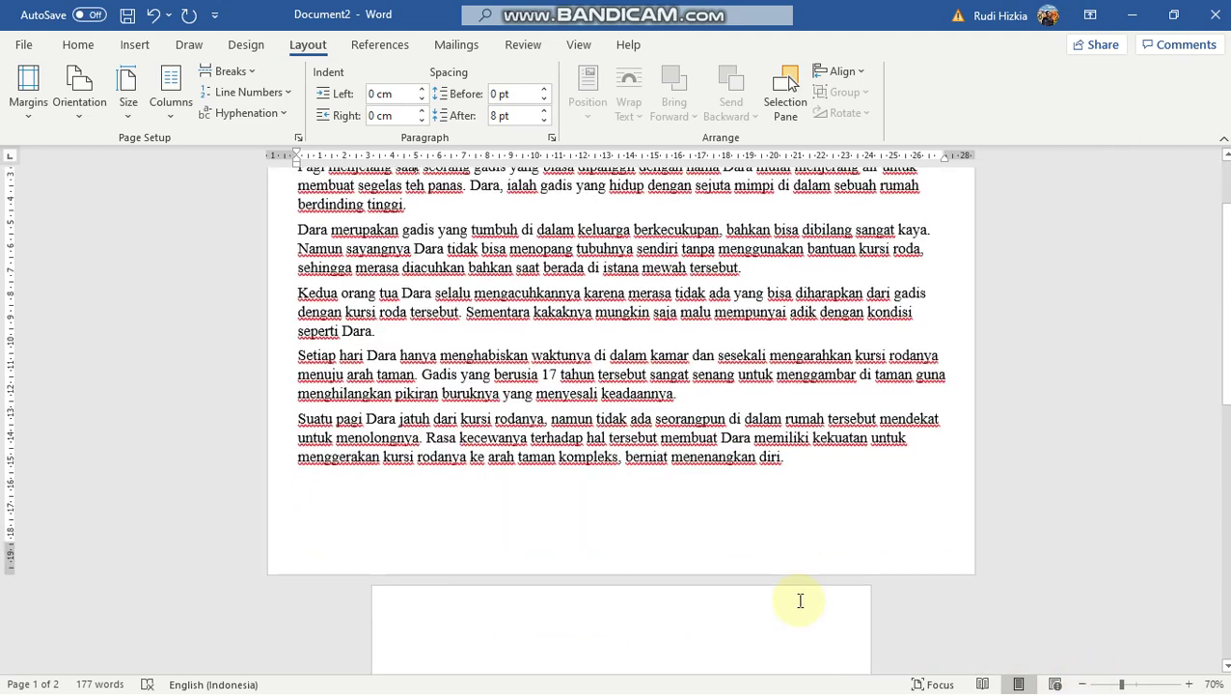
pyautogui.scroll(2, 800, 600)
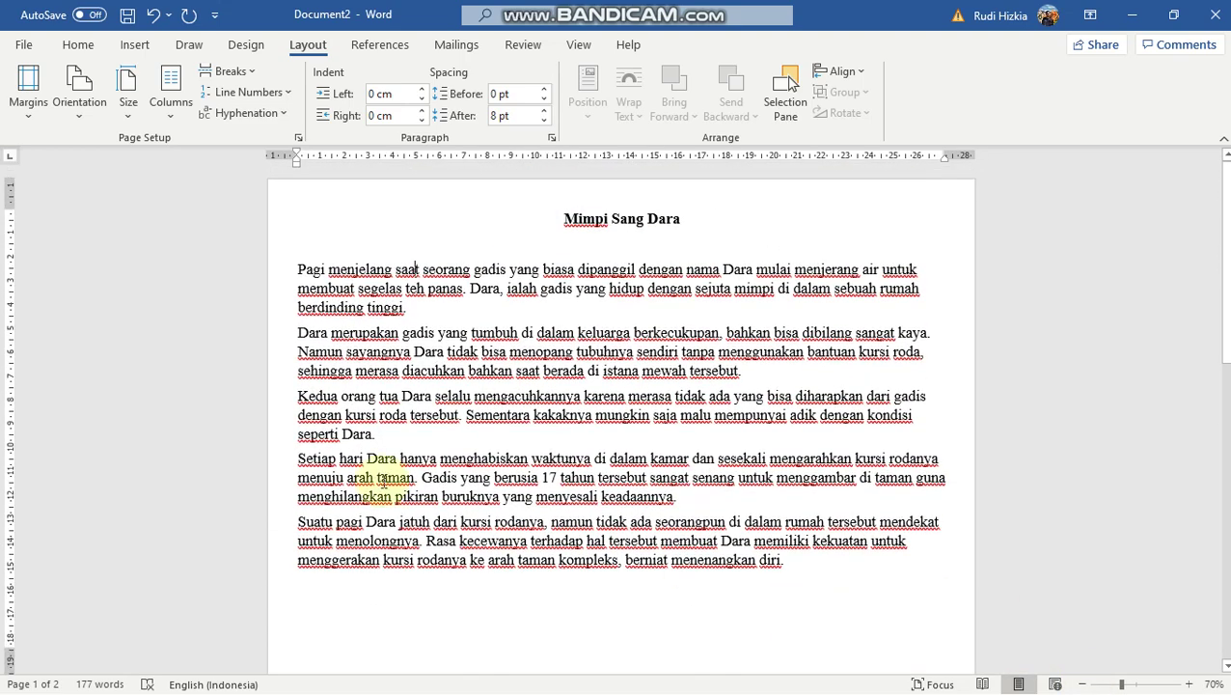
pyautogui.click(1188, 684)
pyautogui.click(1188, 685)
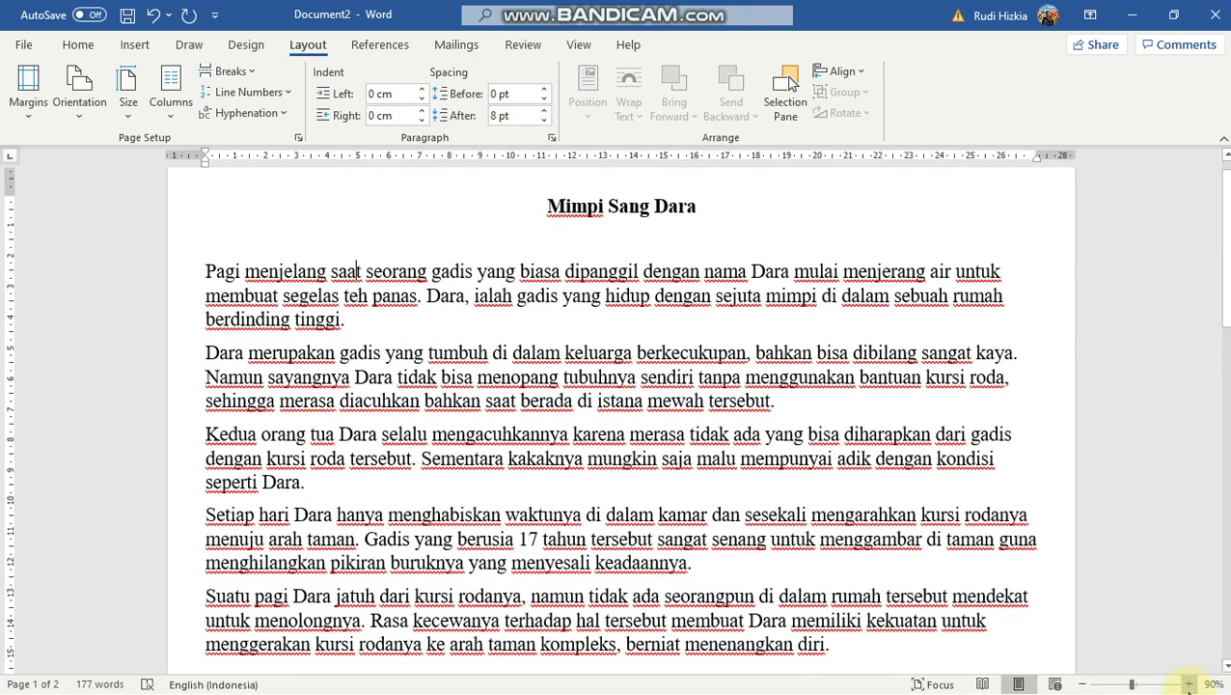
pyautogui.click(1188, 685)
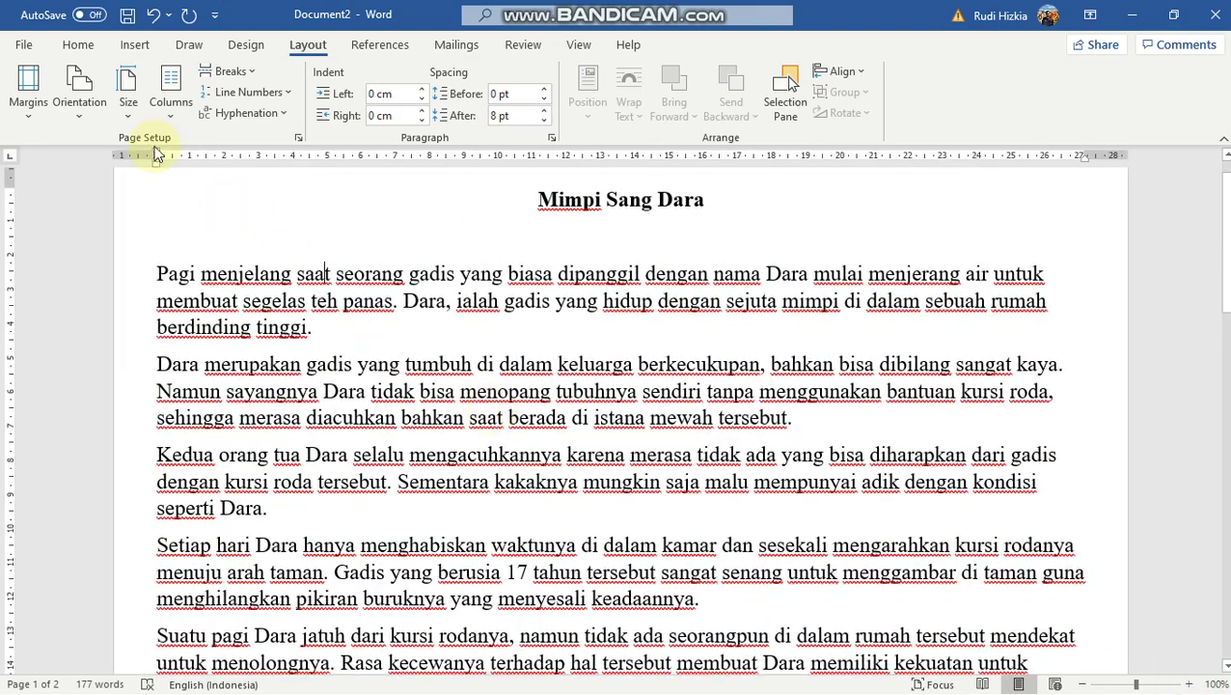
pyautogui.click(67, 111)
pyautogui.click(104, 199)
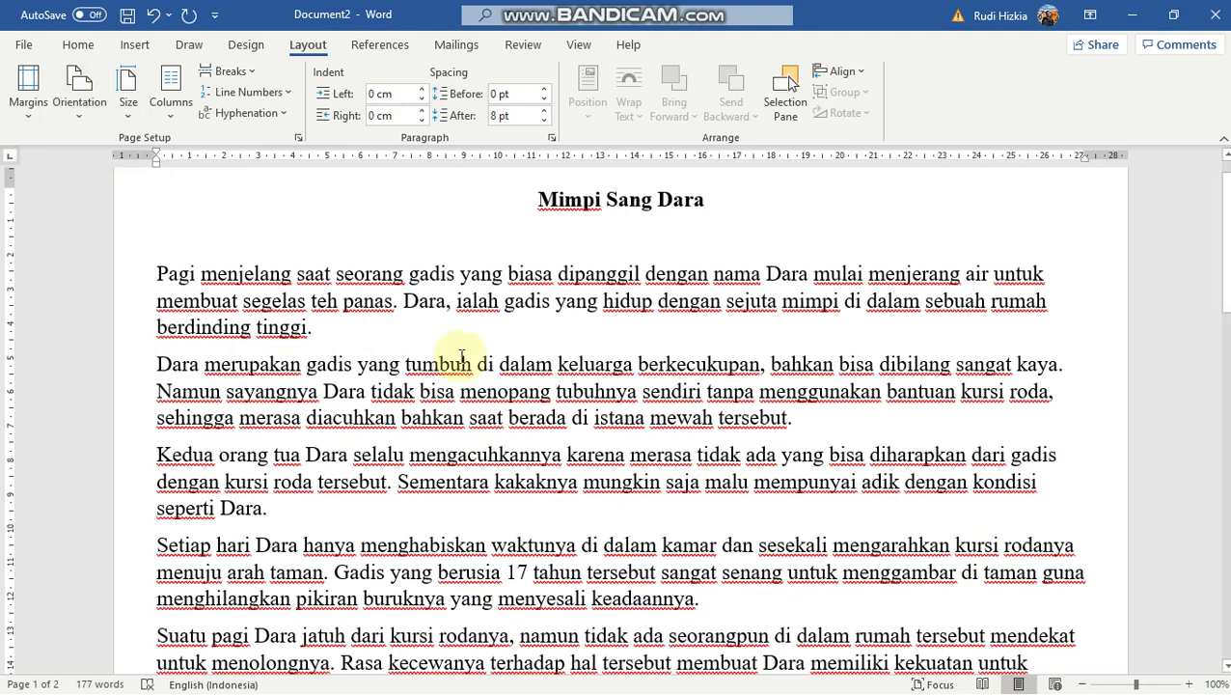
pyautogui.scroll(-3, 492, 274)
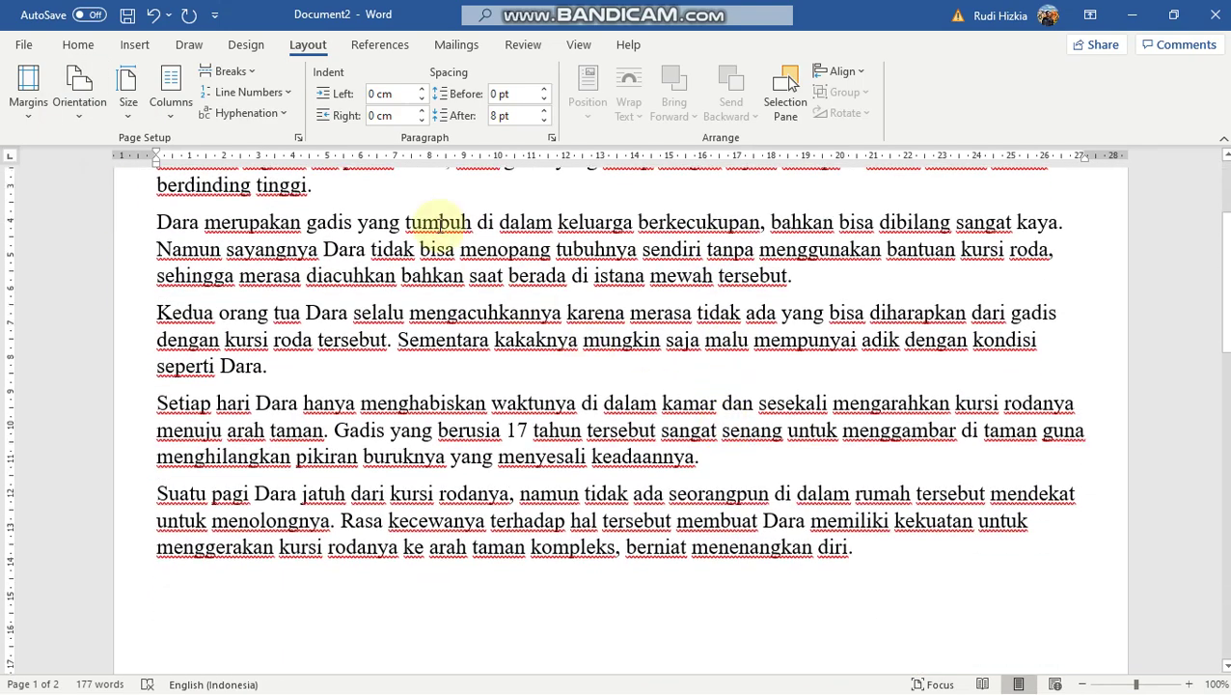
pyautogui.scroll(4, 439, 224)
# - Look through the preset paper sizes and the column layout options without applying any
pyautogui.click(130, 119)
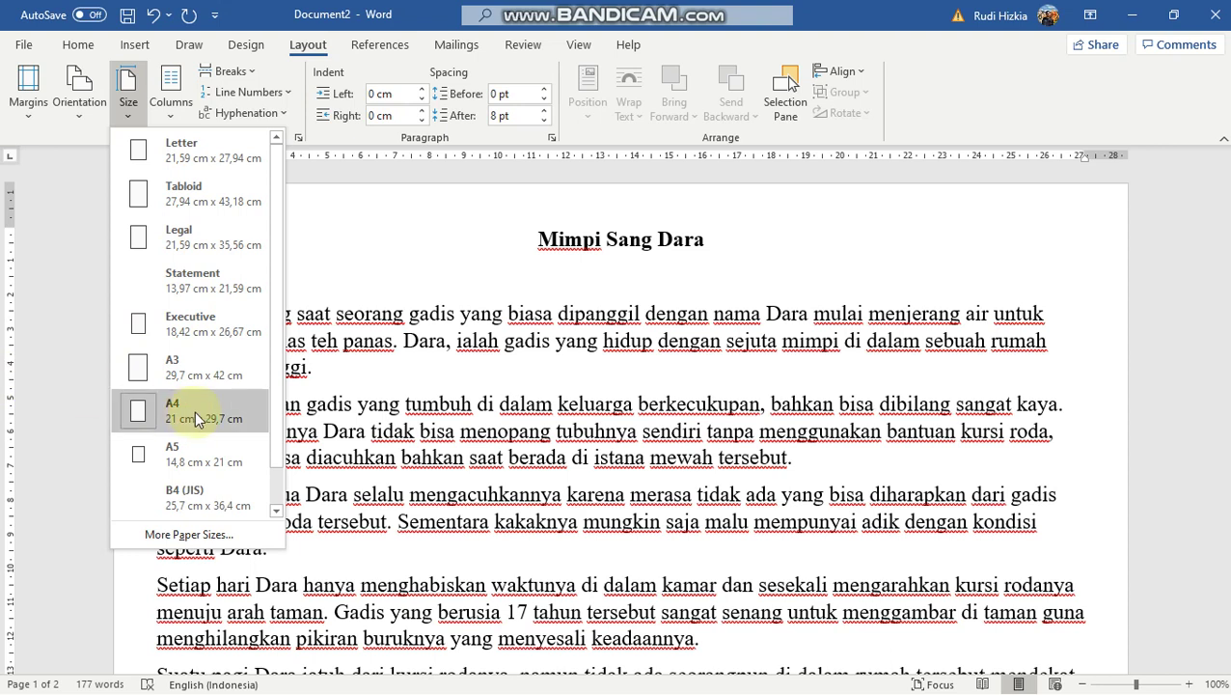
pyautogui.scroll(-1, 232, 381)
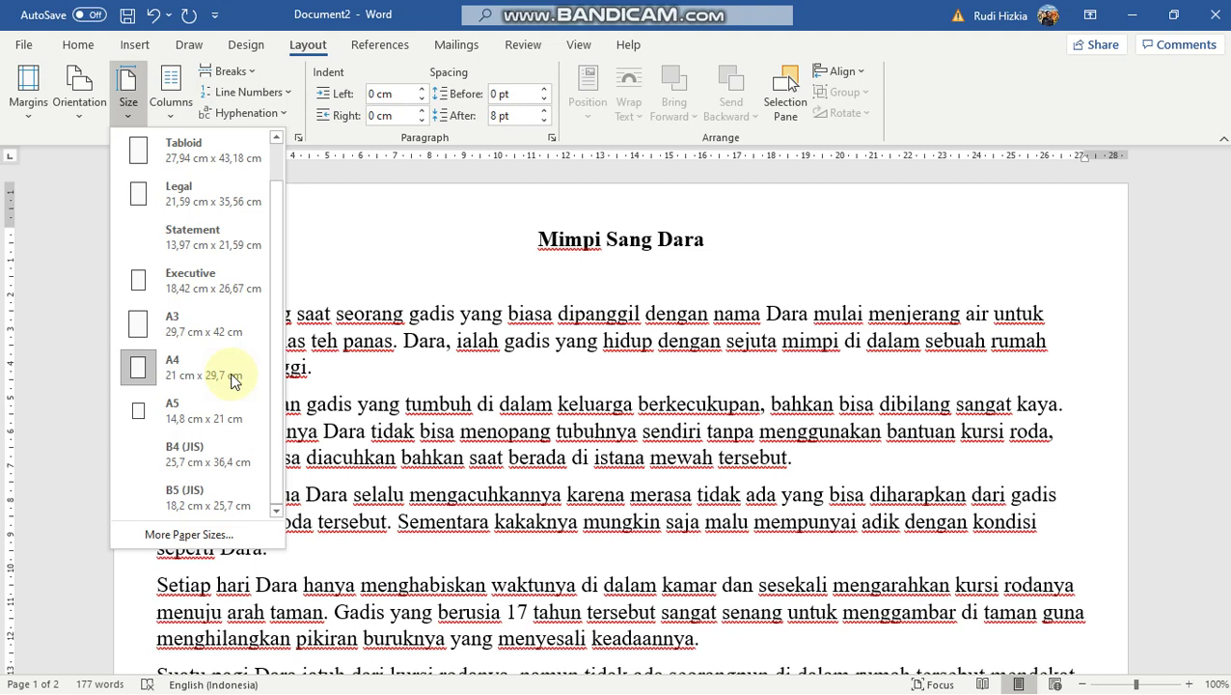
pyautogui.scroll(1, 232, 381)
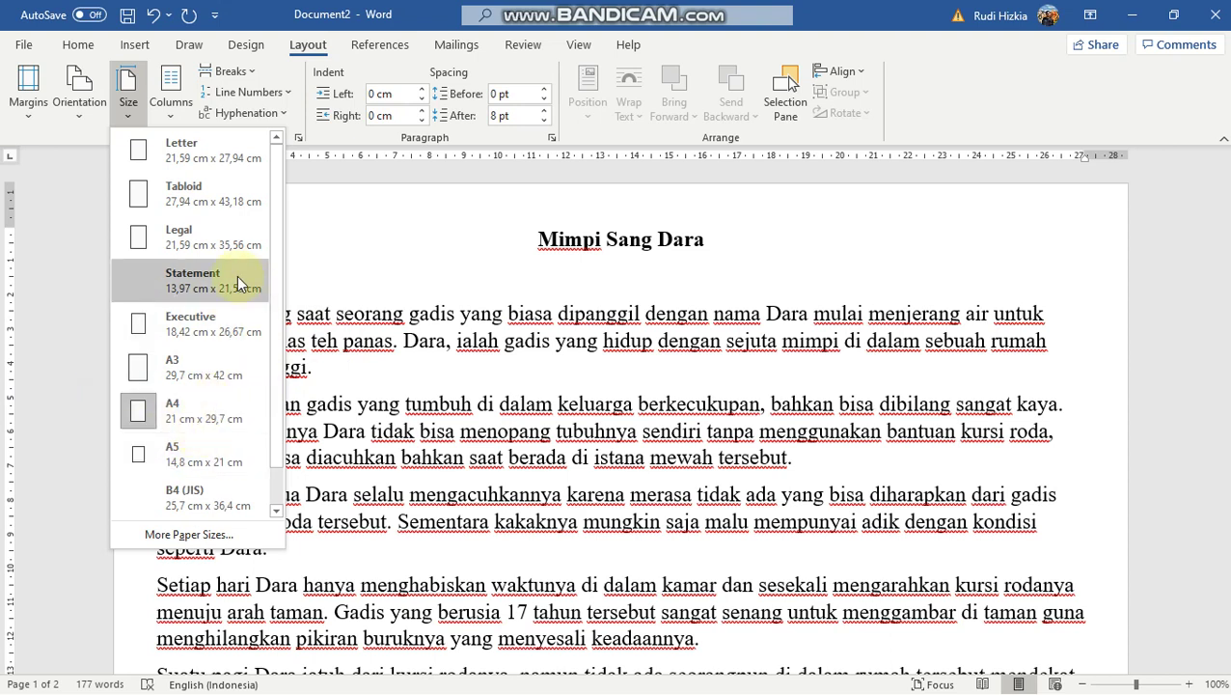
pyautogui.scroll(-1, 228, 345)
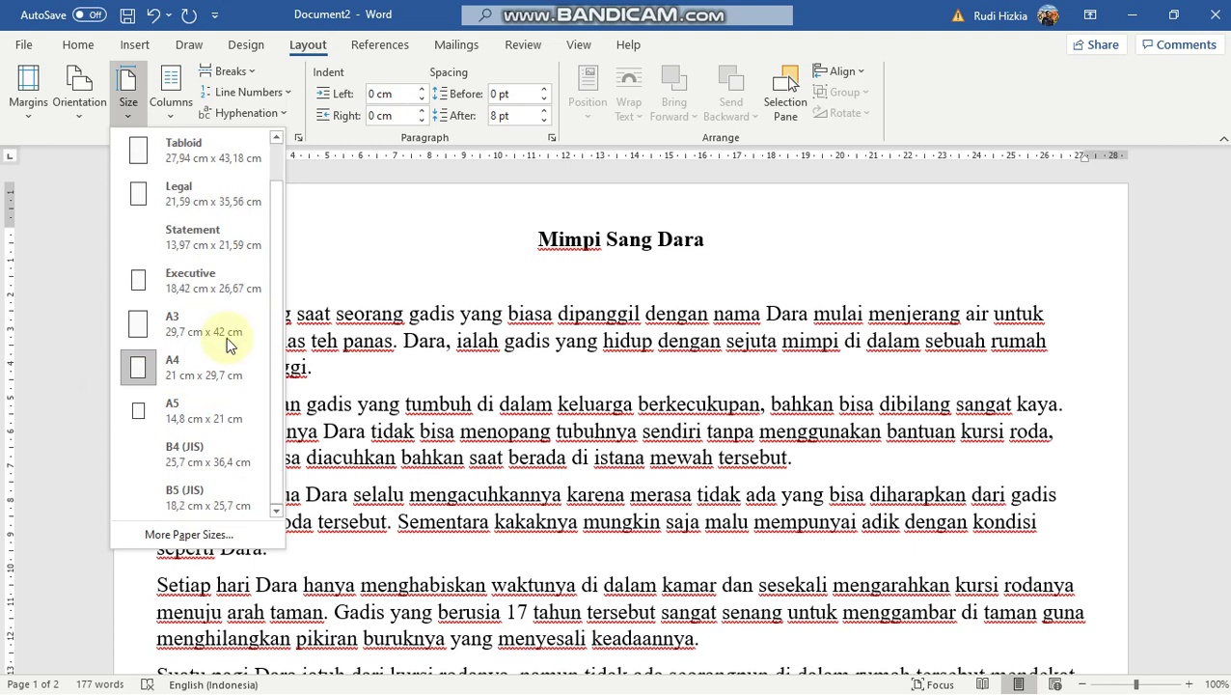
pyautogui.scroll(1, 229, 344)
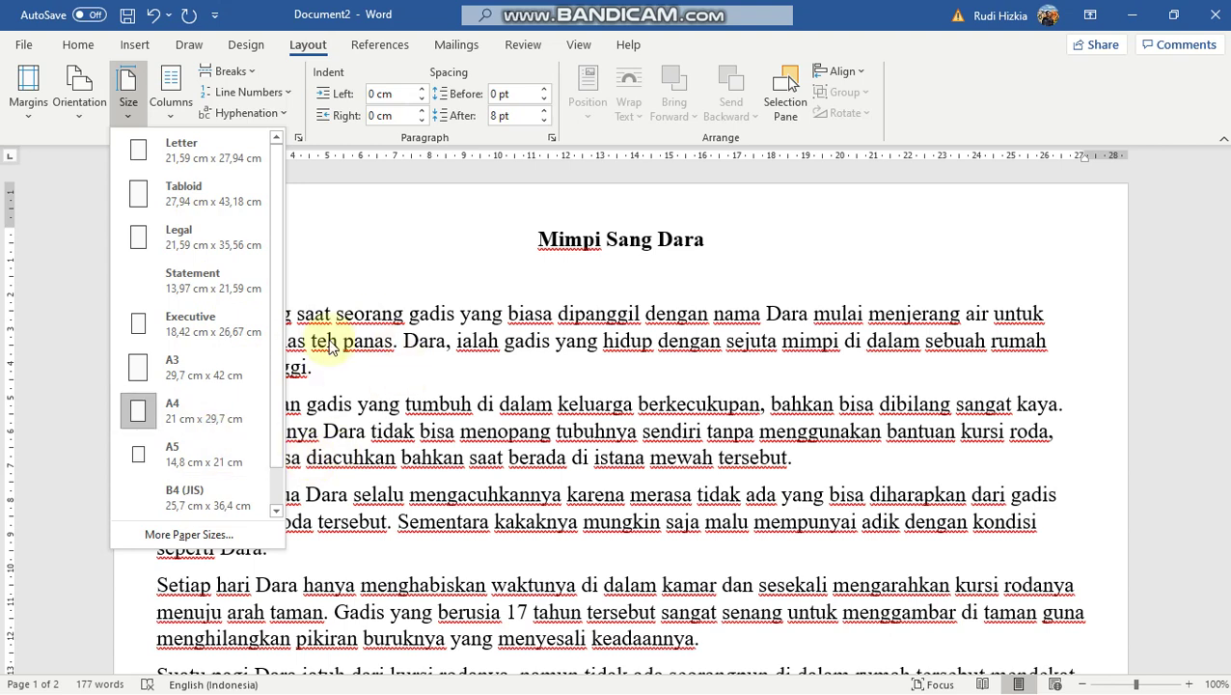
pyautogui.click(168, 99)
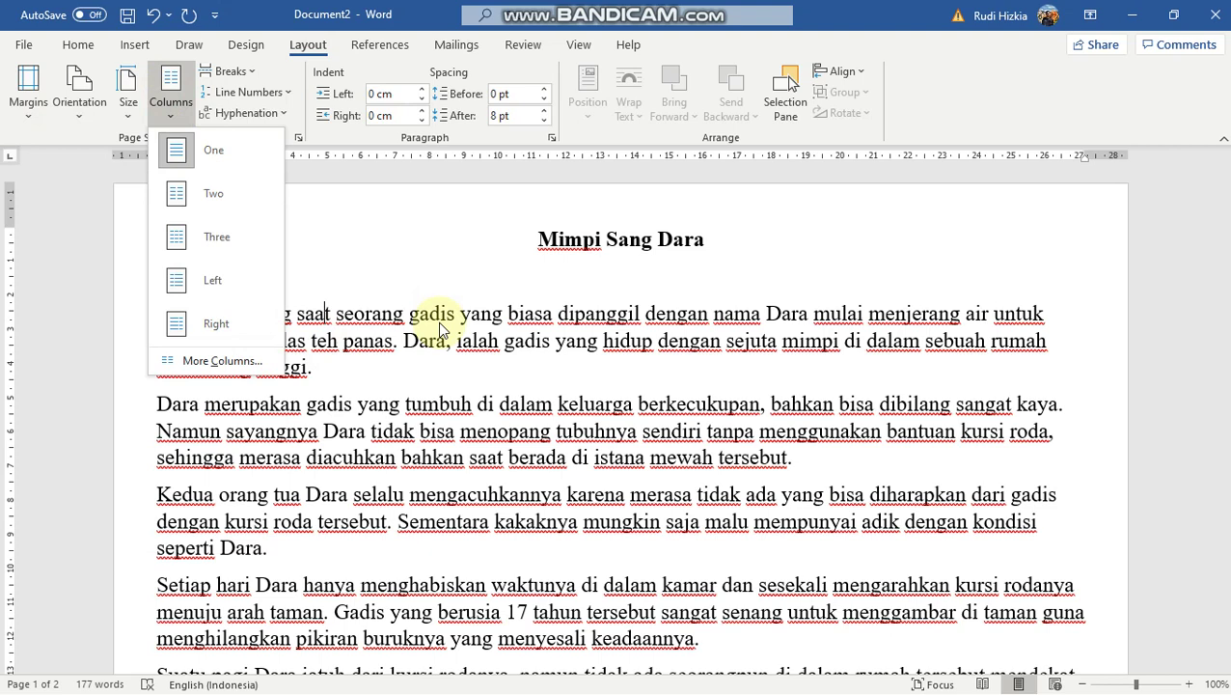
pyautogui.click(443, 368)
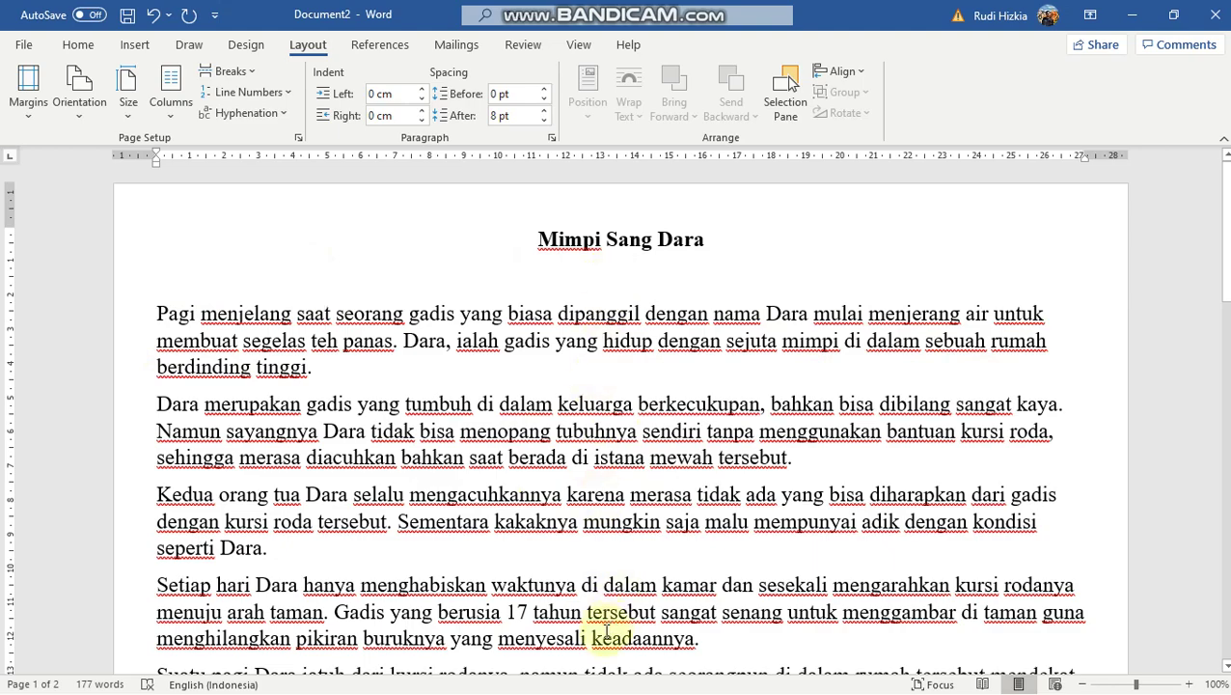
# - Select all the body paragraphs below the title and arrange them in two columns
pyautogui.scroll(-3, 613, 613)
pyautogui.scroll(2, 614, 616)
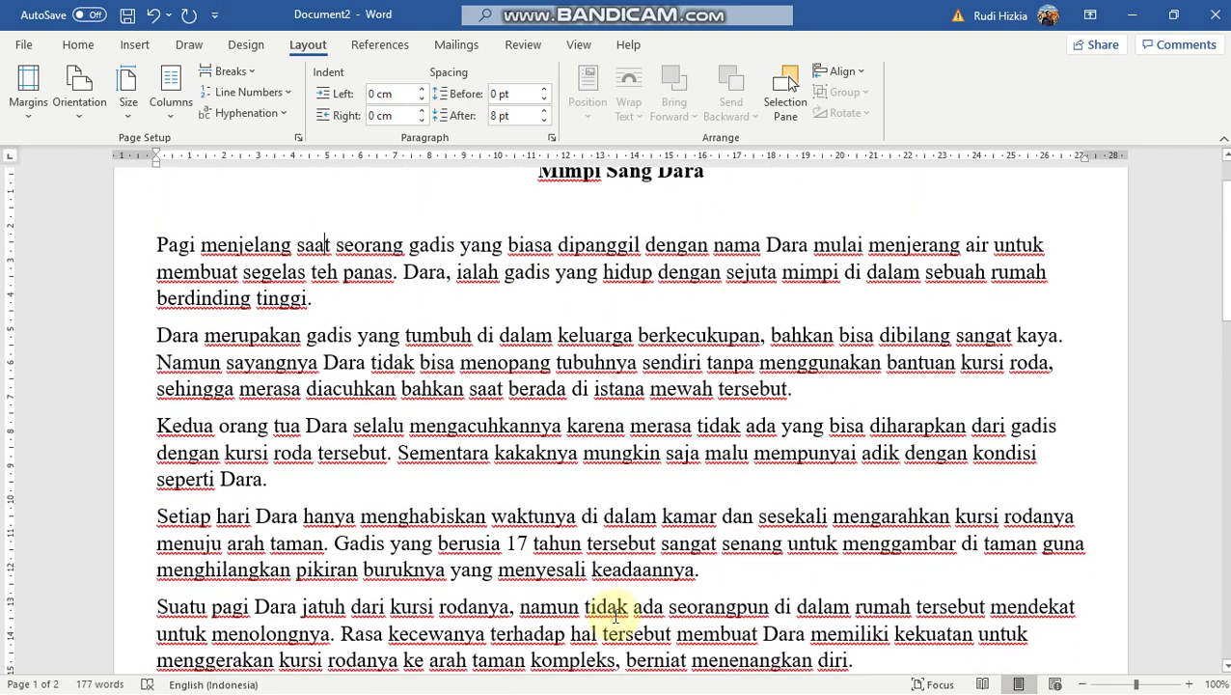
pyautogui.scroll(-1, 521, 466)
pyautogui.scroll(1, 521, 465)
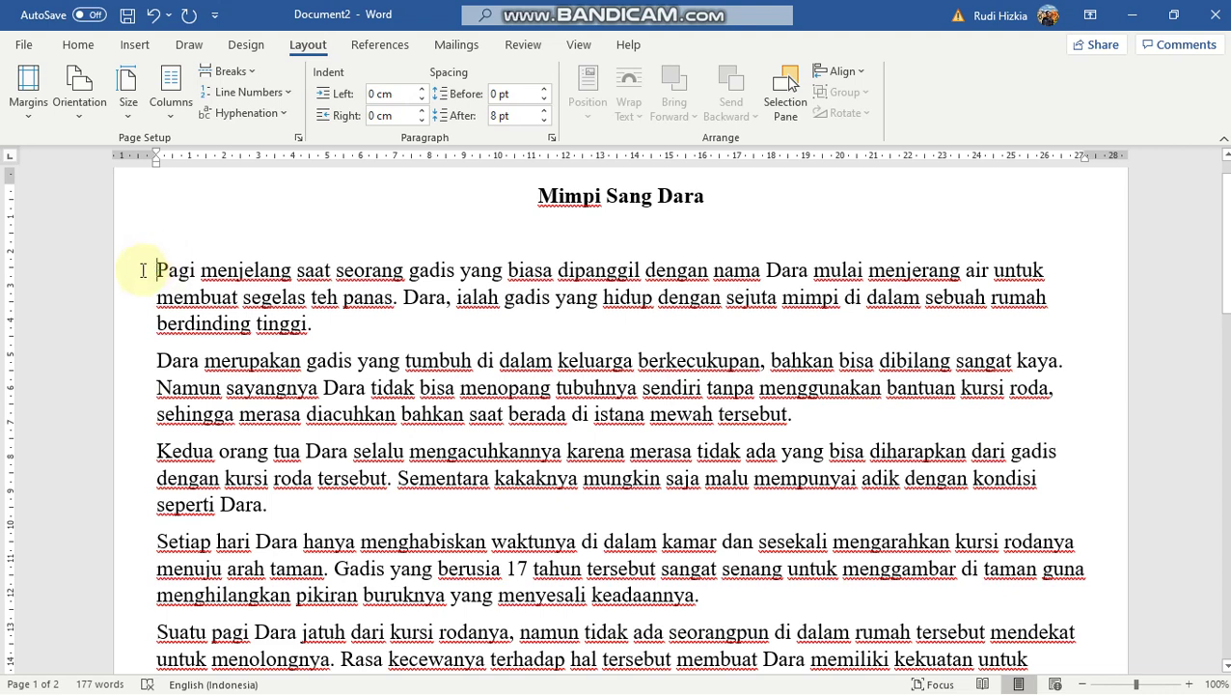
pyautogui.moveTo(143, 271); pyautogui.dragTo(855, 415)
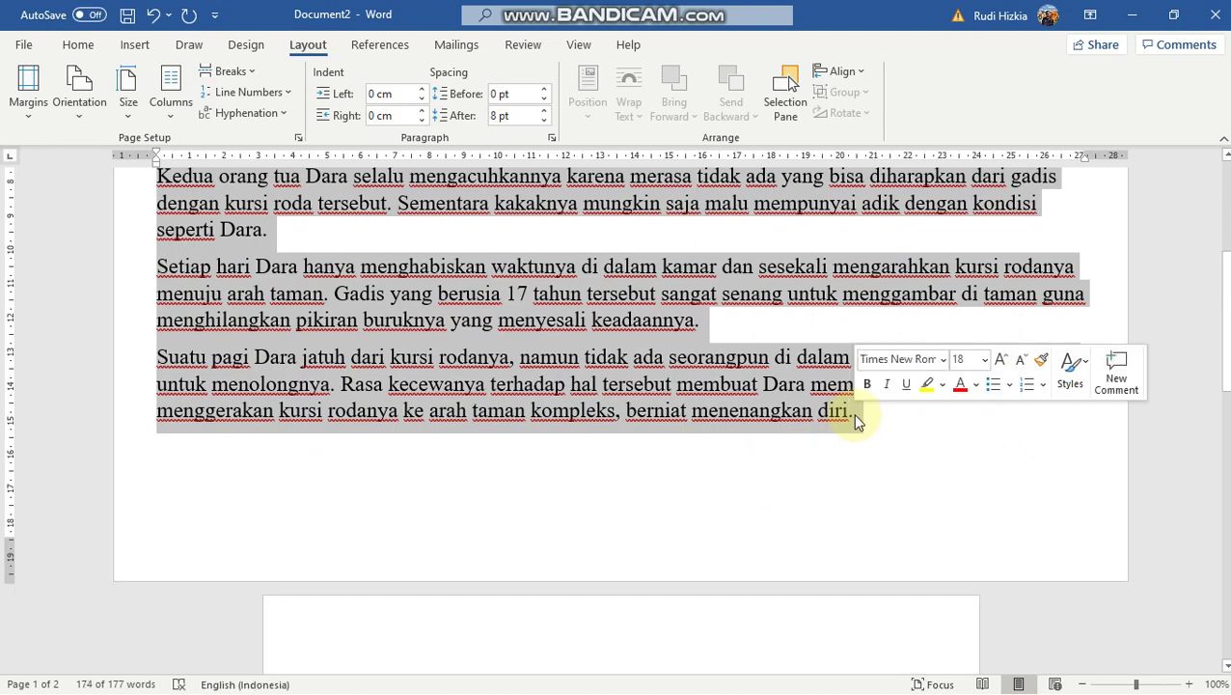
pyautogui.scroll(4, 496, 368)
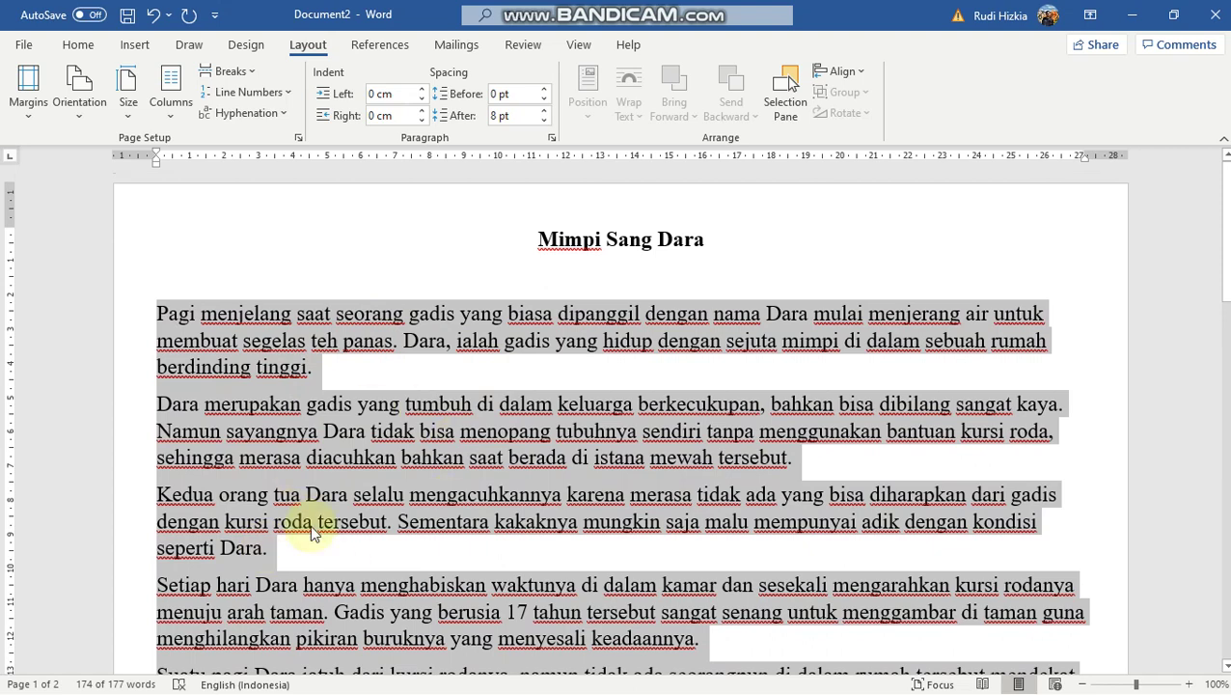
pyautogui.click(166, 107)
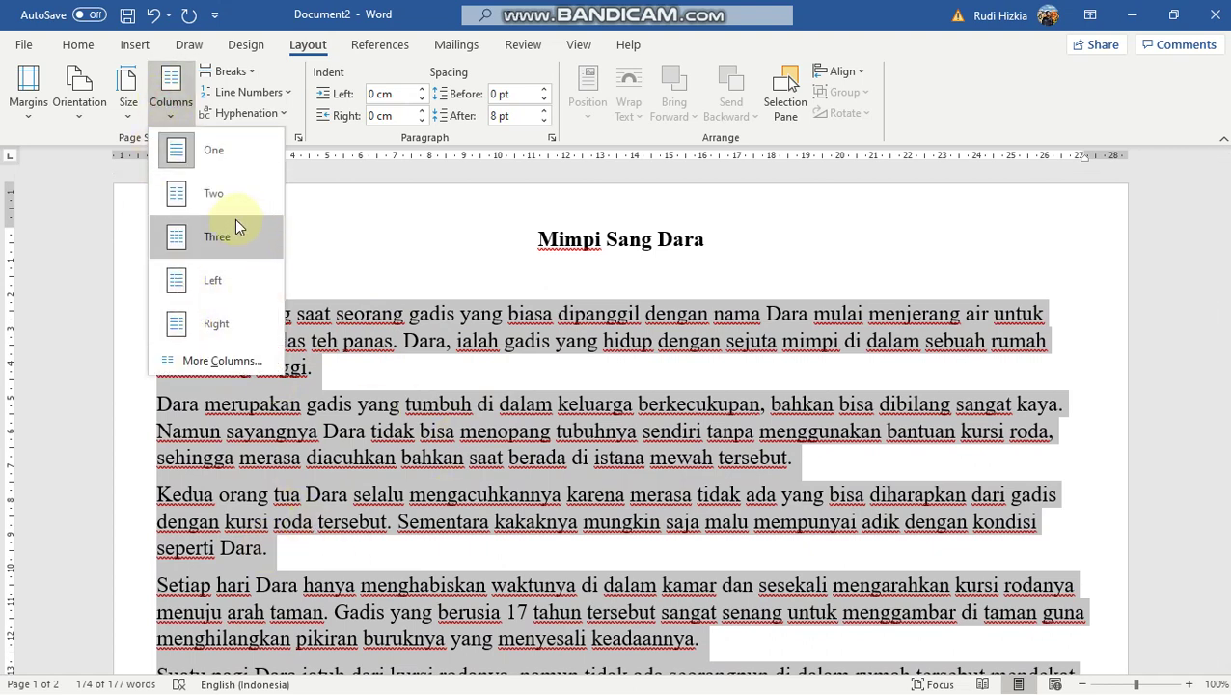
pyautogui.click(203, 193)
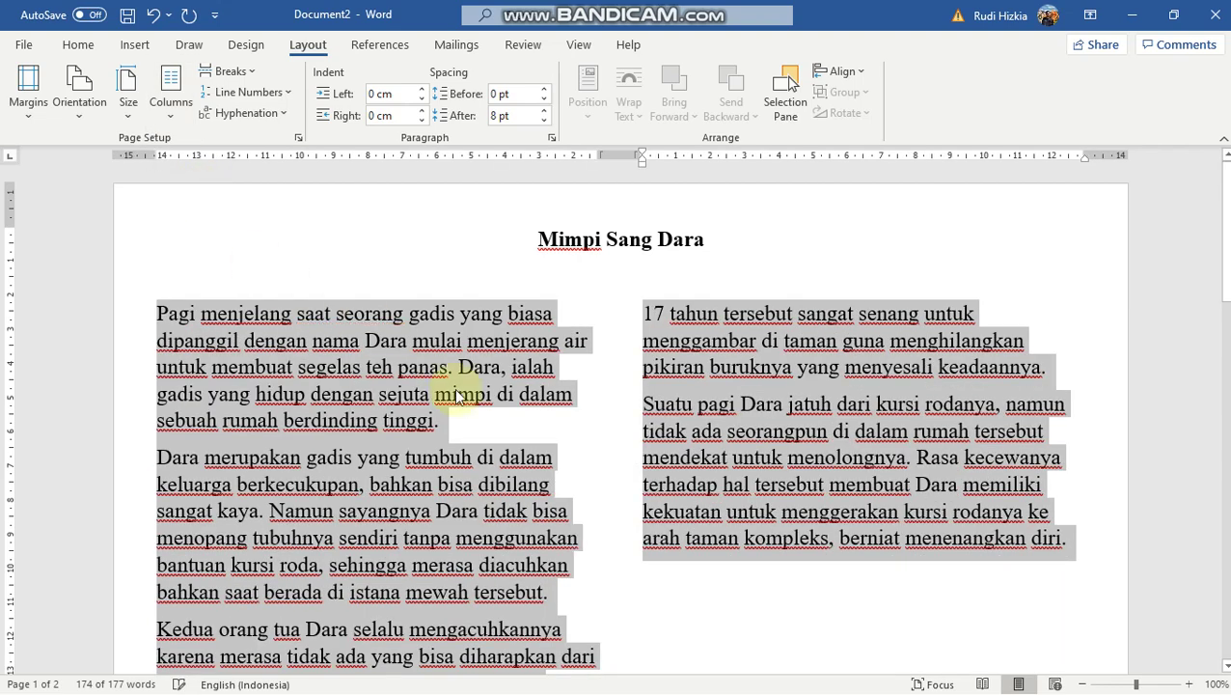
pyautogui.scroll(-3, 450, 496)
pyautogui.scroll(4, 450, 496)
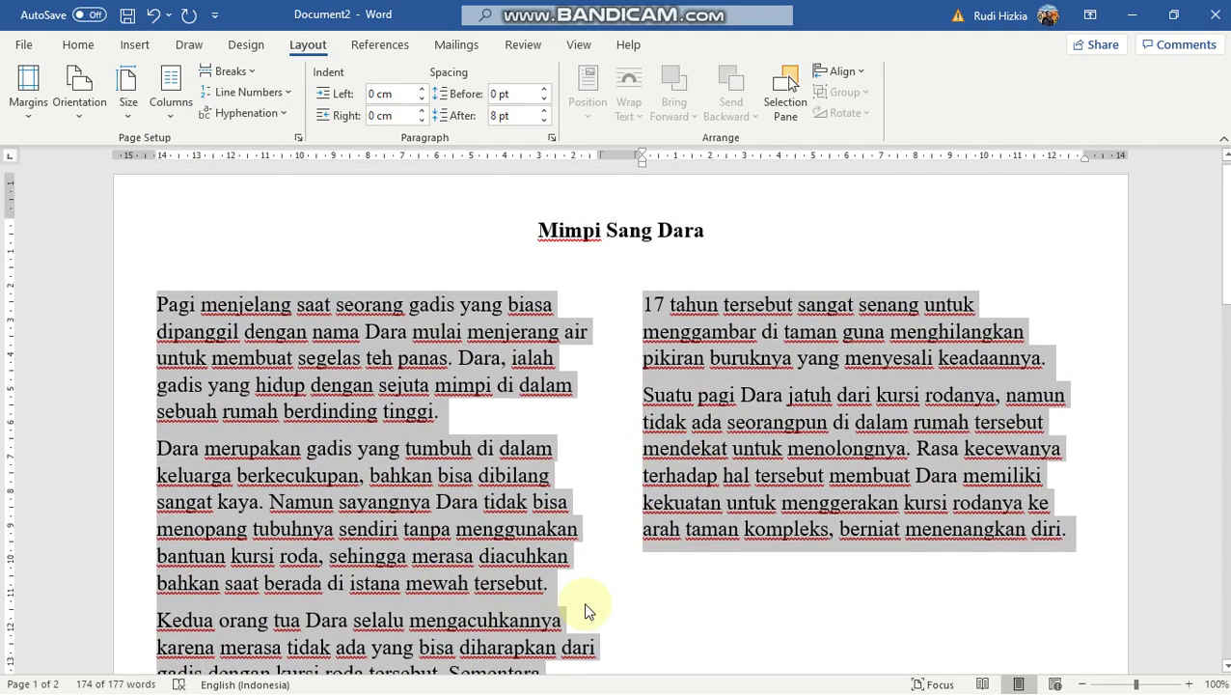
pyautogui.scroll(-3, 584, 606)
pyautogui.scroll(1, 586, 608)
pyautogui.scroll(3, 583, 602)
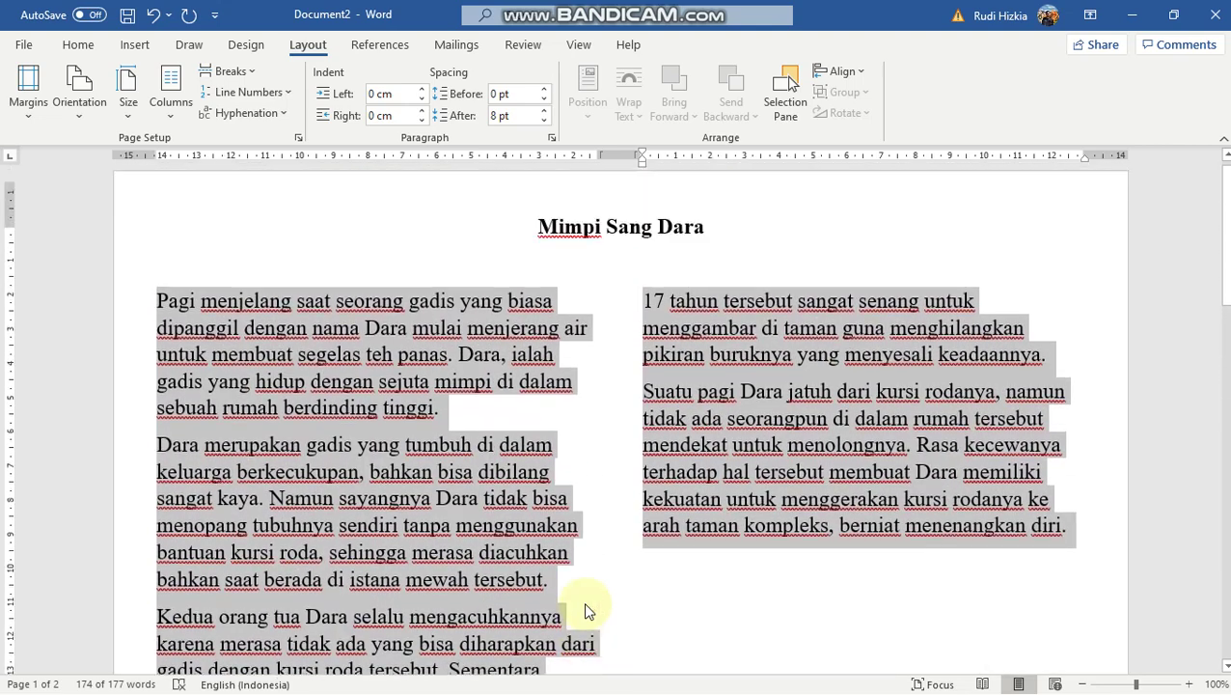
# - Change the selected story text to three columns, and then to a custom layout of four equal-width columns
pyautogui.click(172, 110)
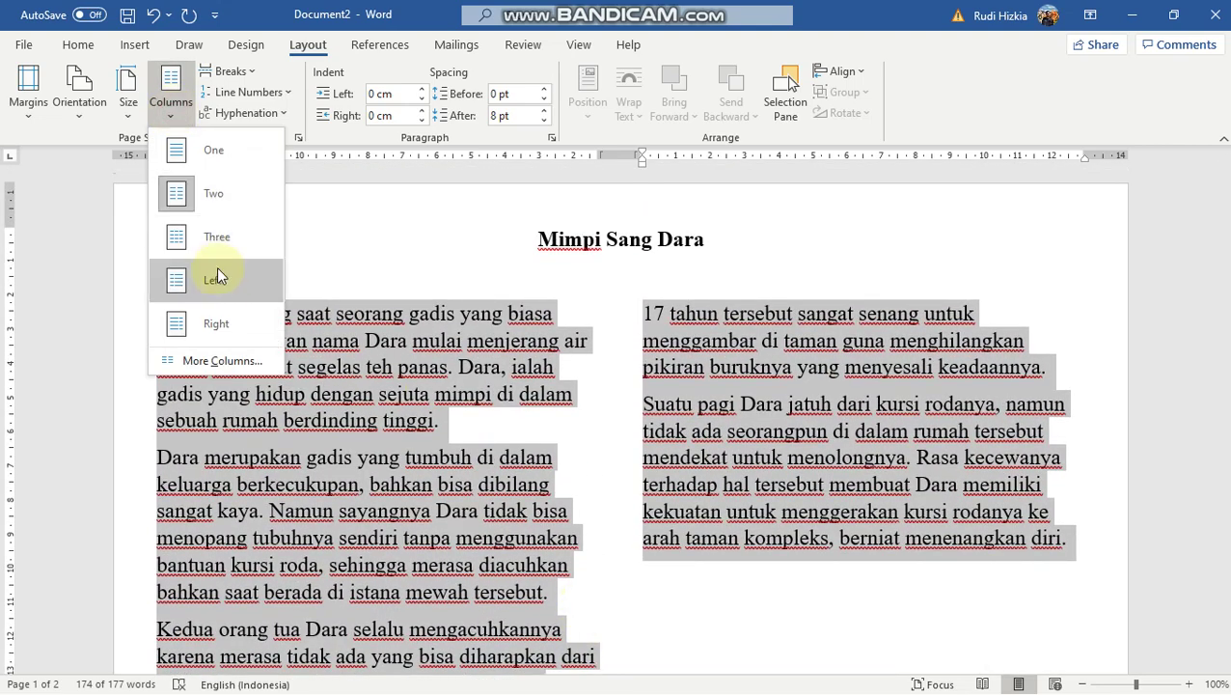
pyautogui.click(217, 243)
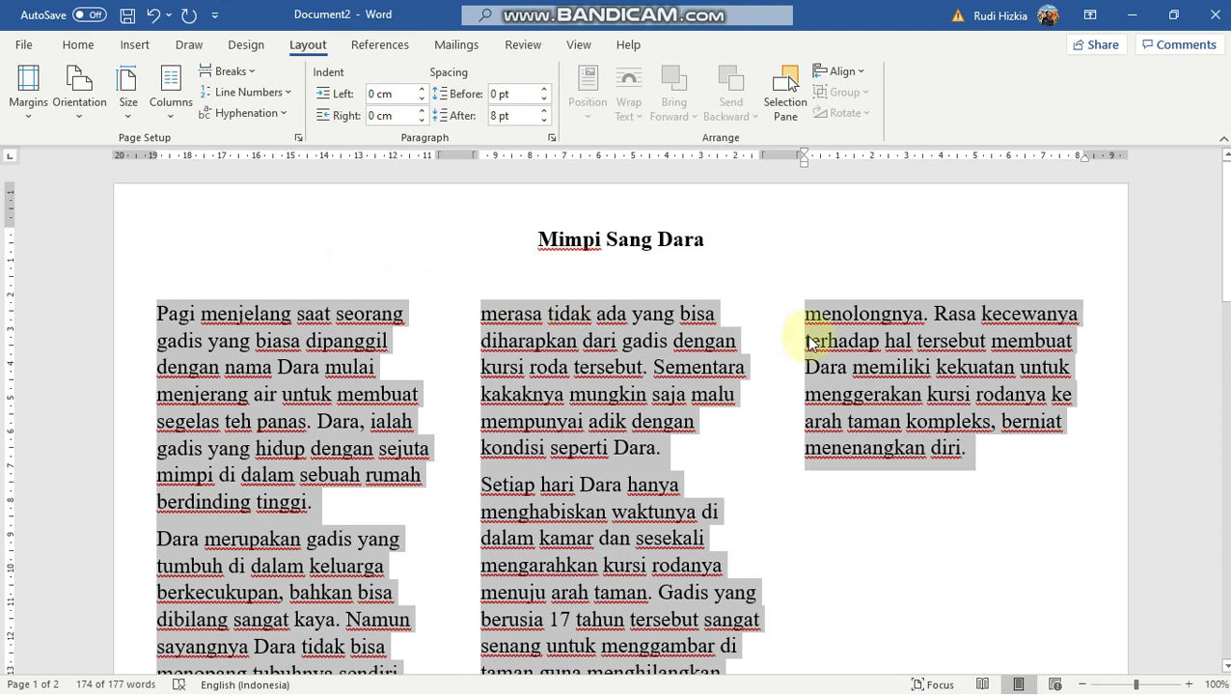
pyautogui.click(171, 106)
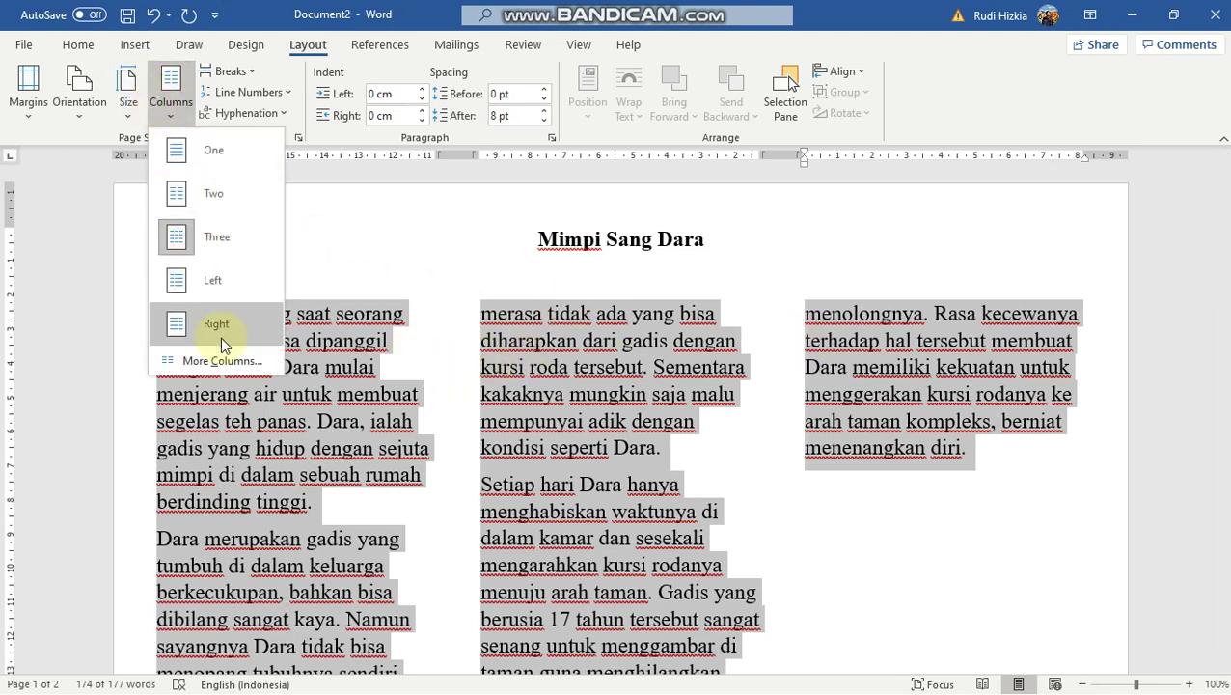
pyautogui.click(221, 364)
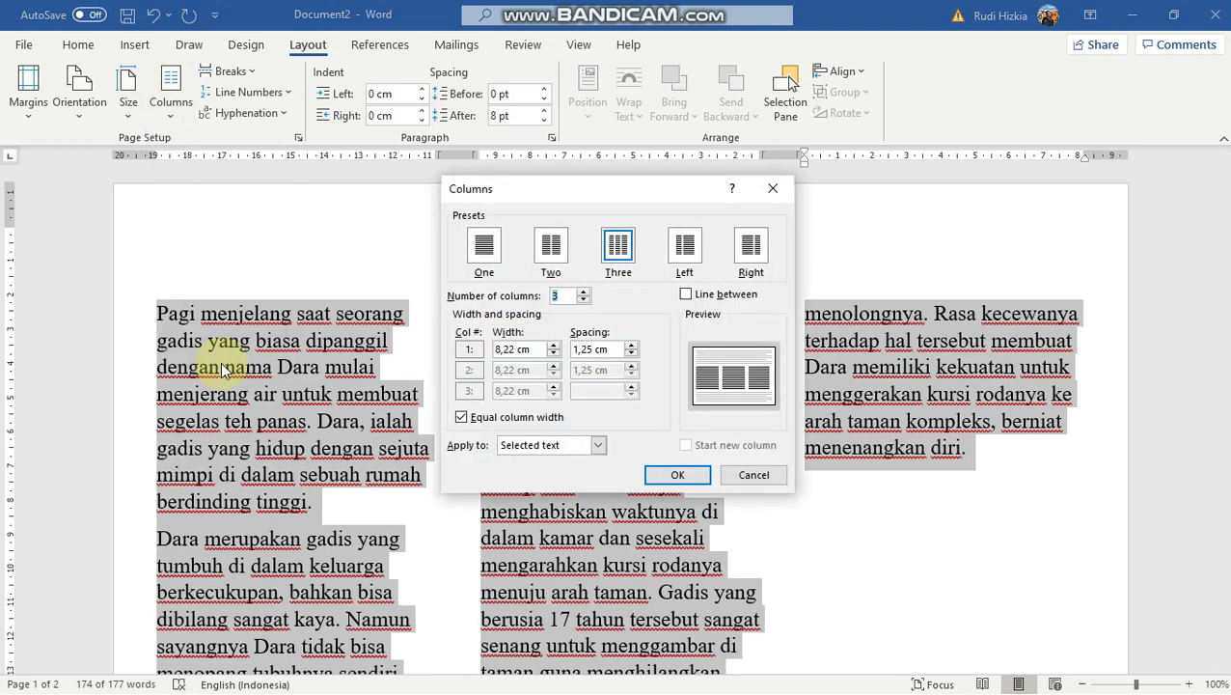
pyautogui.click(584, 292)
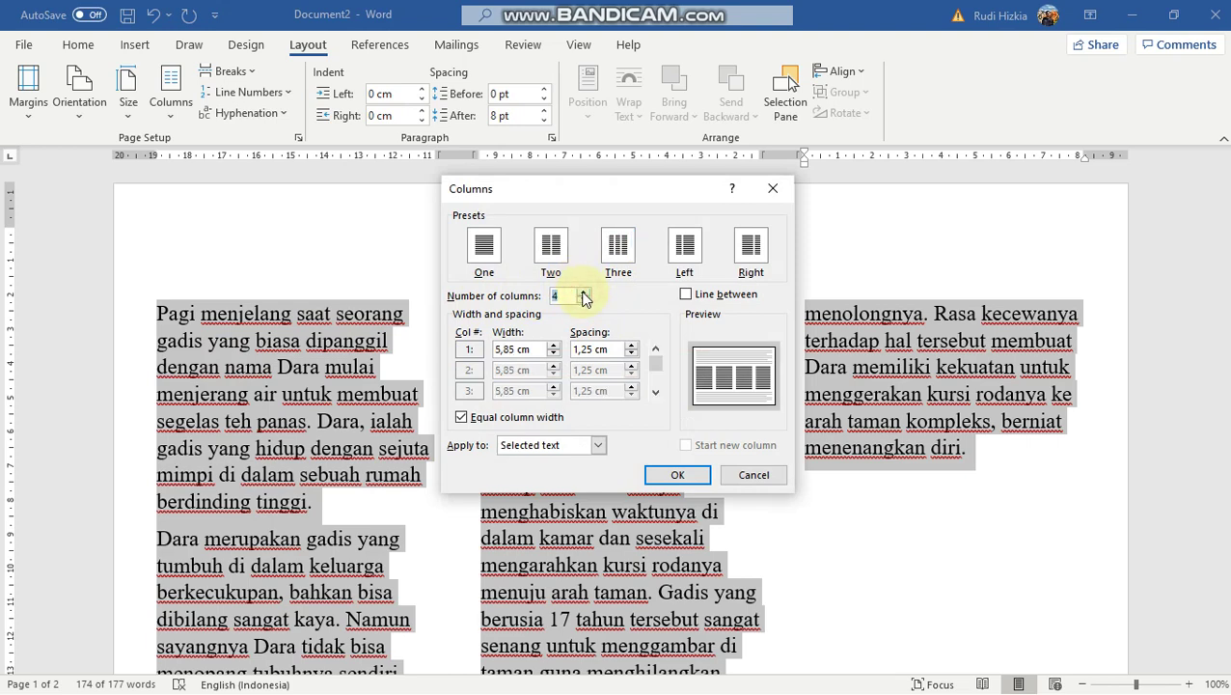
pyautogui.click(681, 475)
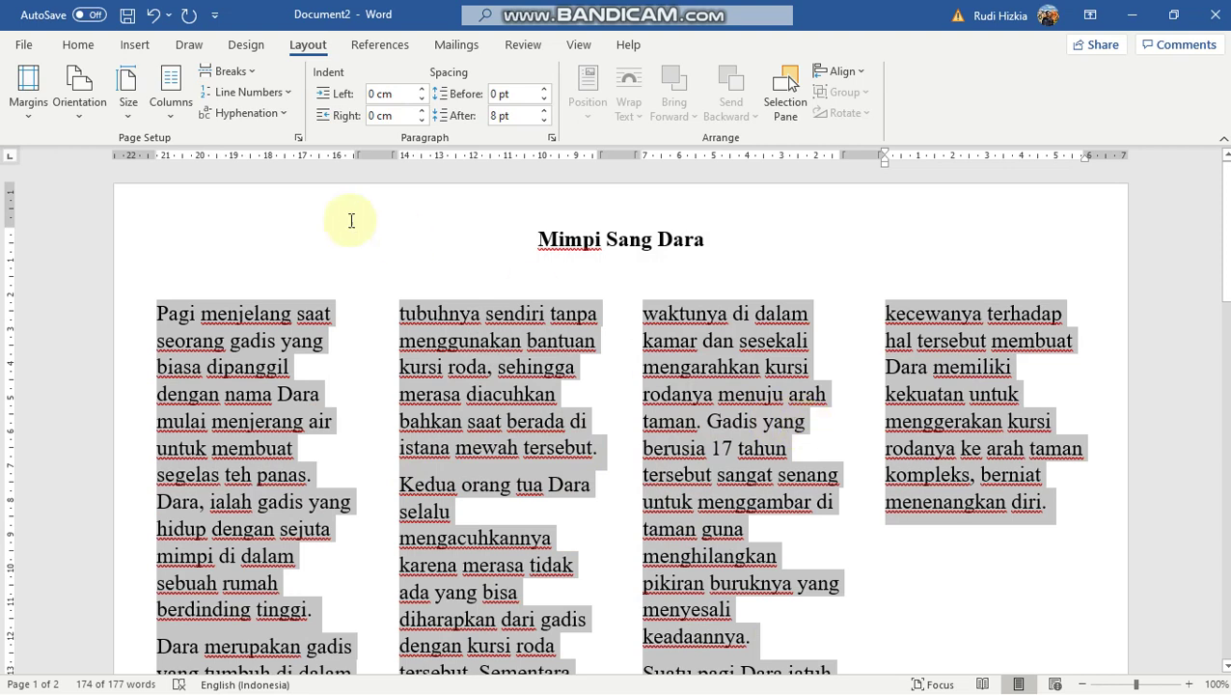
# - Switch the selected story text from four columns back to the Two column preset
pyautogui.click(170, 97)
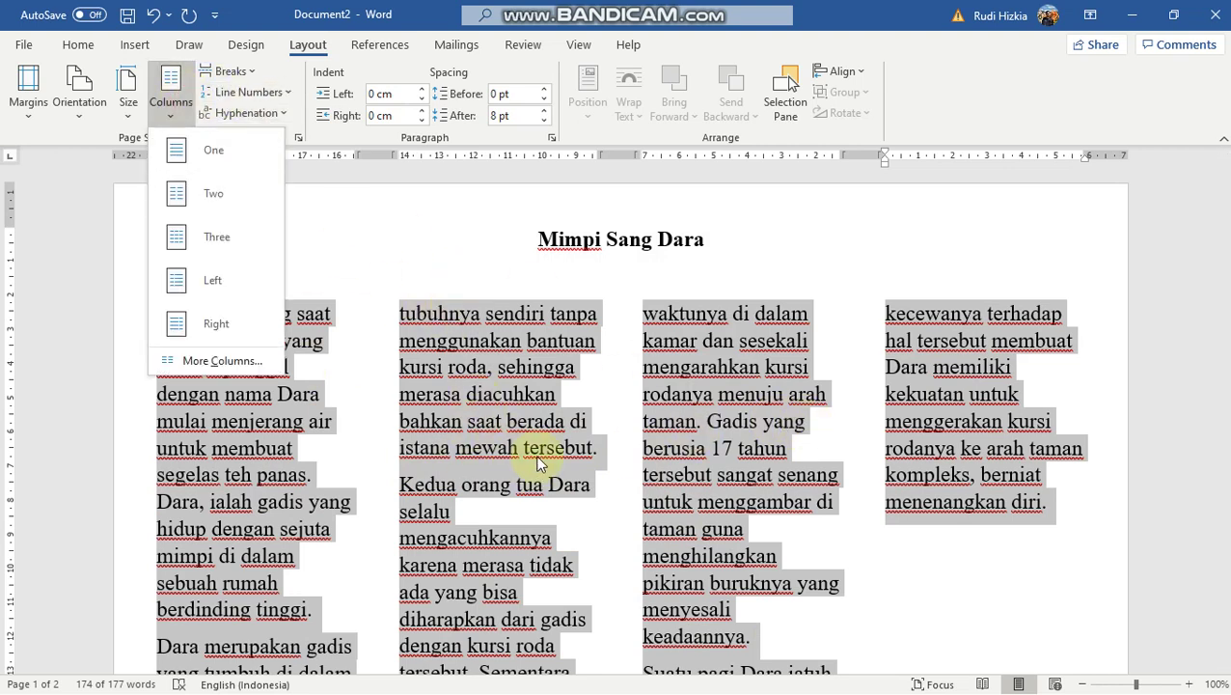
pyautogui.click(224, 210)
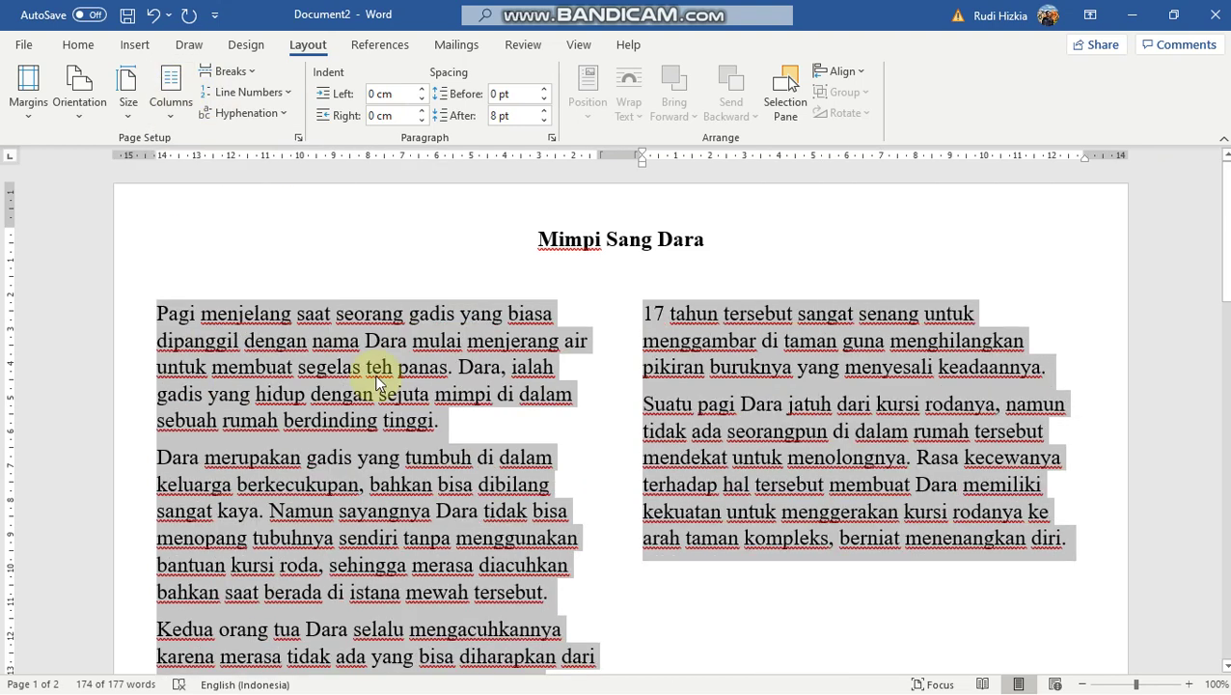
pyautogui.scroll(-2, 399, 475)
pyautogui.scroll(2, 400, 475)
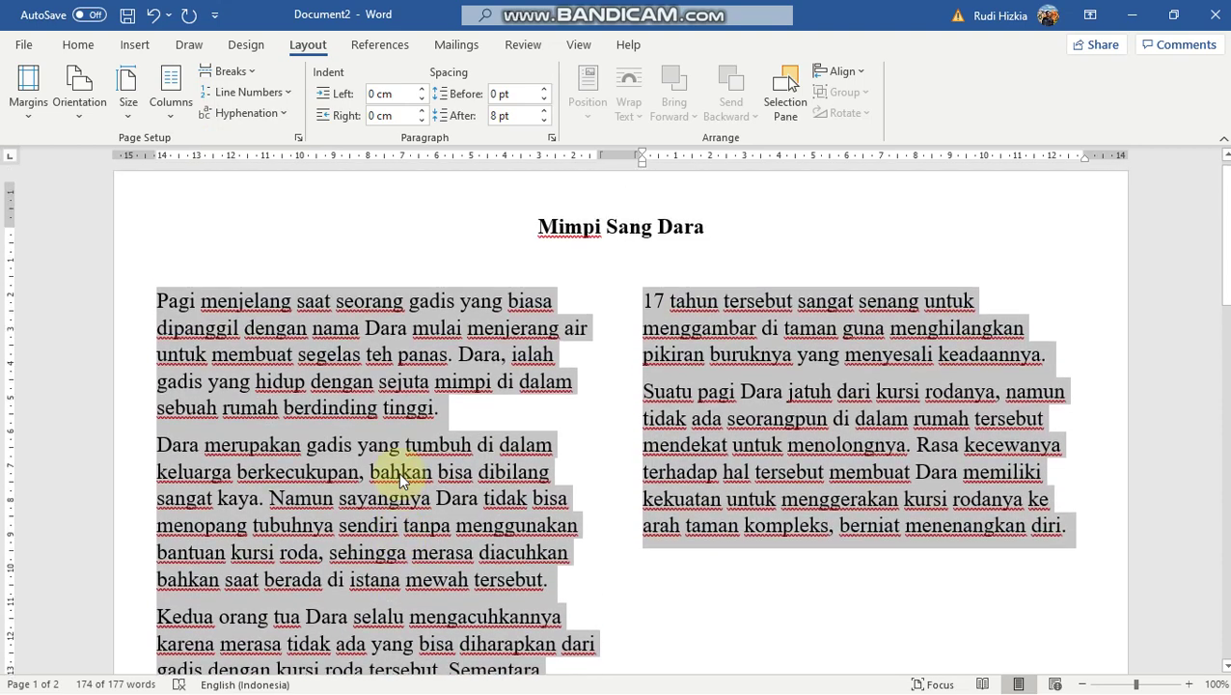
# - Try the Left column preset on the selected story text, followed by the Right preset, and deselect the text
pyautogui.click(176, 111)
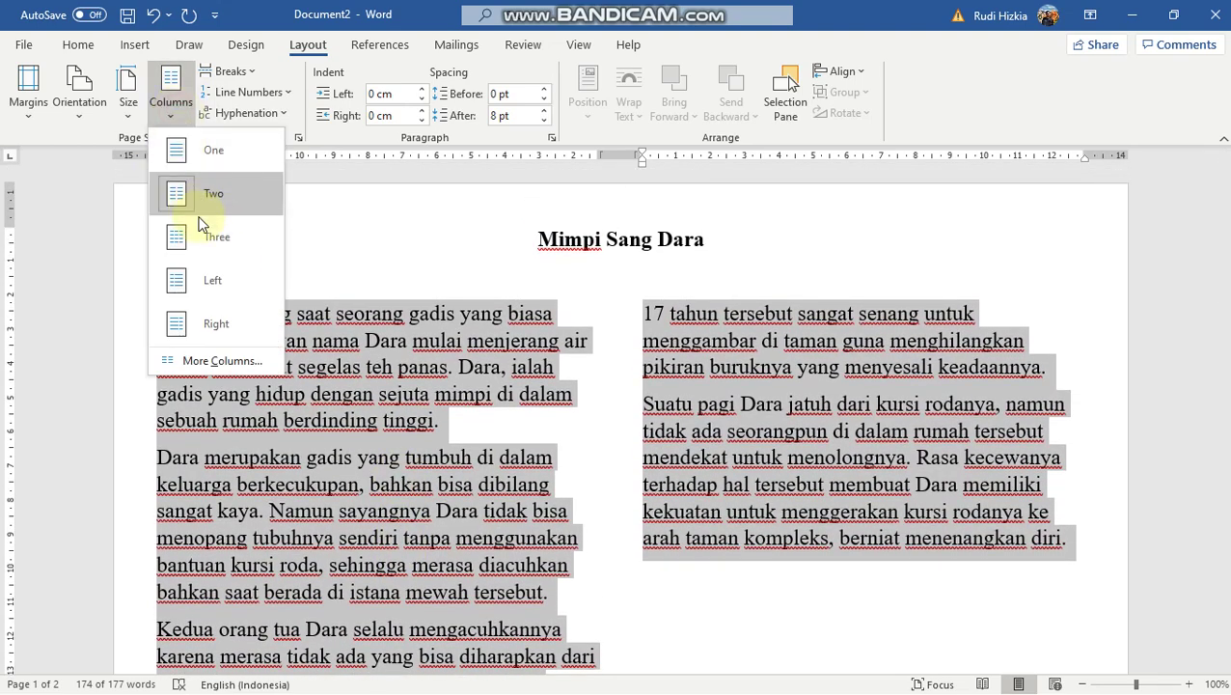
pyautogui.click(206, 282)
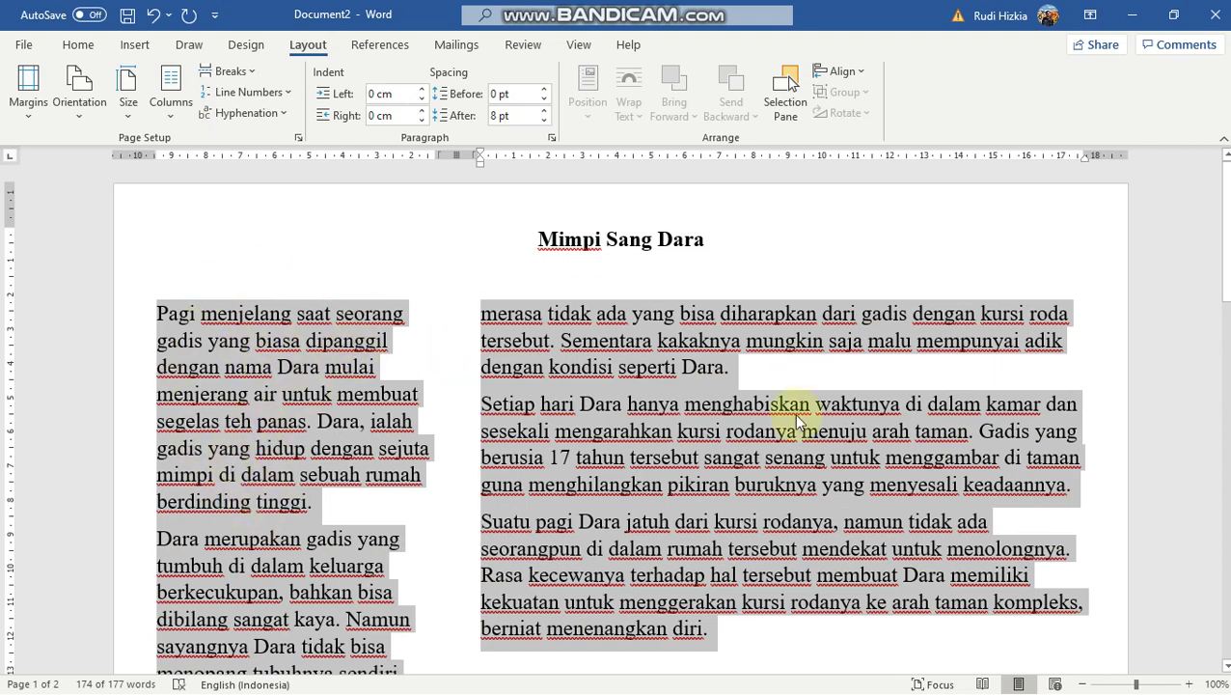
pyautogui.click(174, 105)
pyautogui.click(184, 322)
pyautogui.click(201, 314)
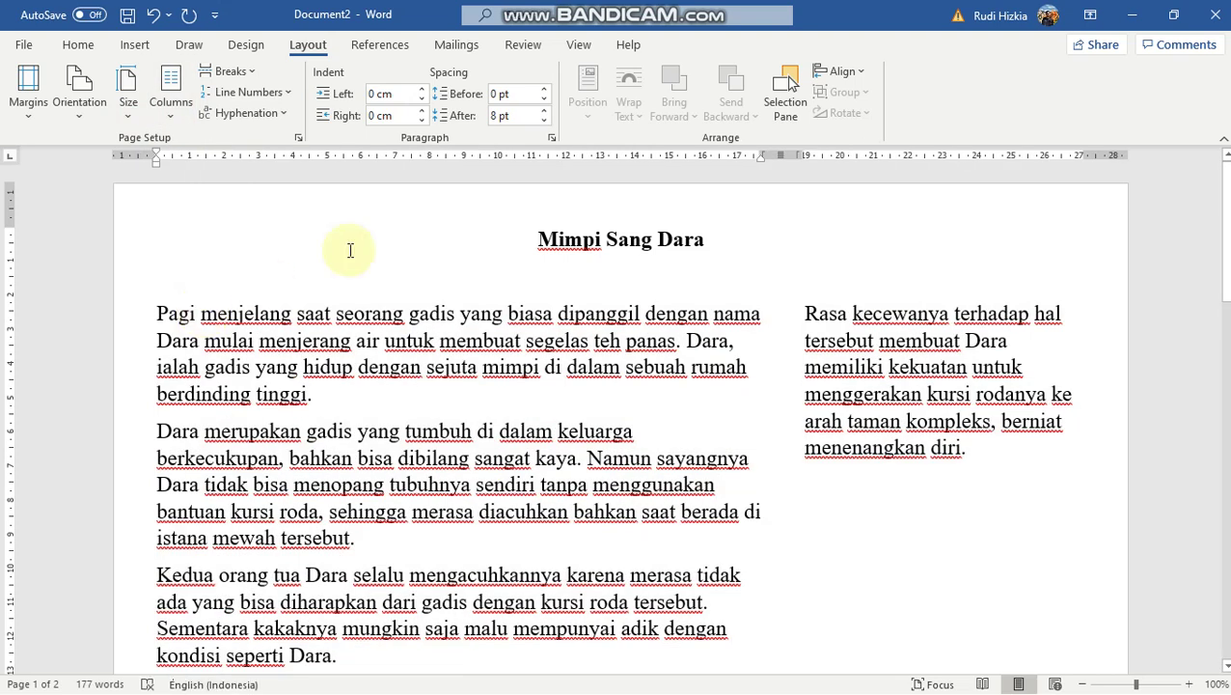
# - Replace the Right column layout of the story section with two equal columns
pyautogui.click(173, 115)
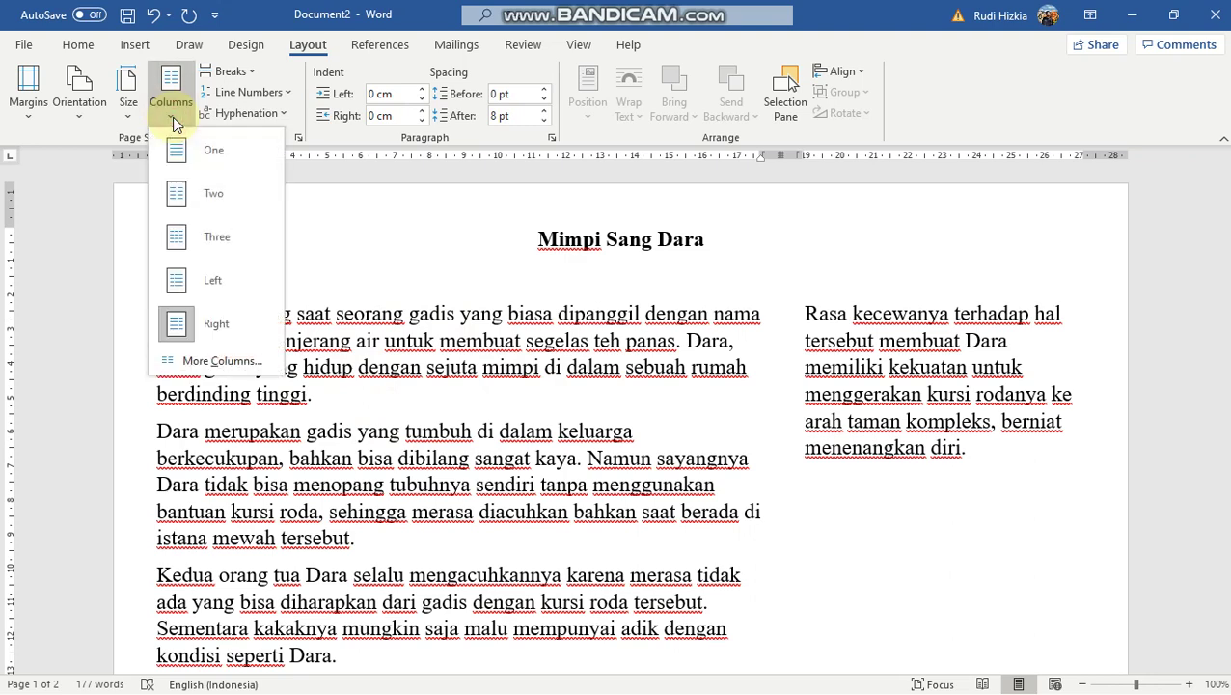
pyautogui.click(198, 193)
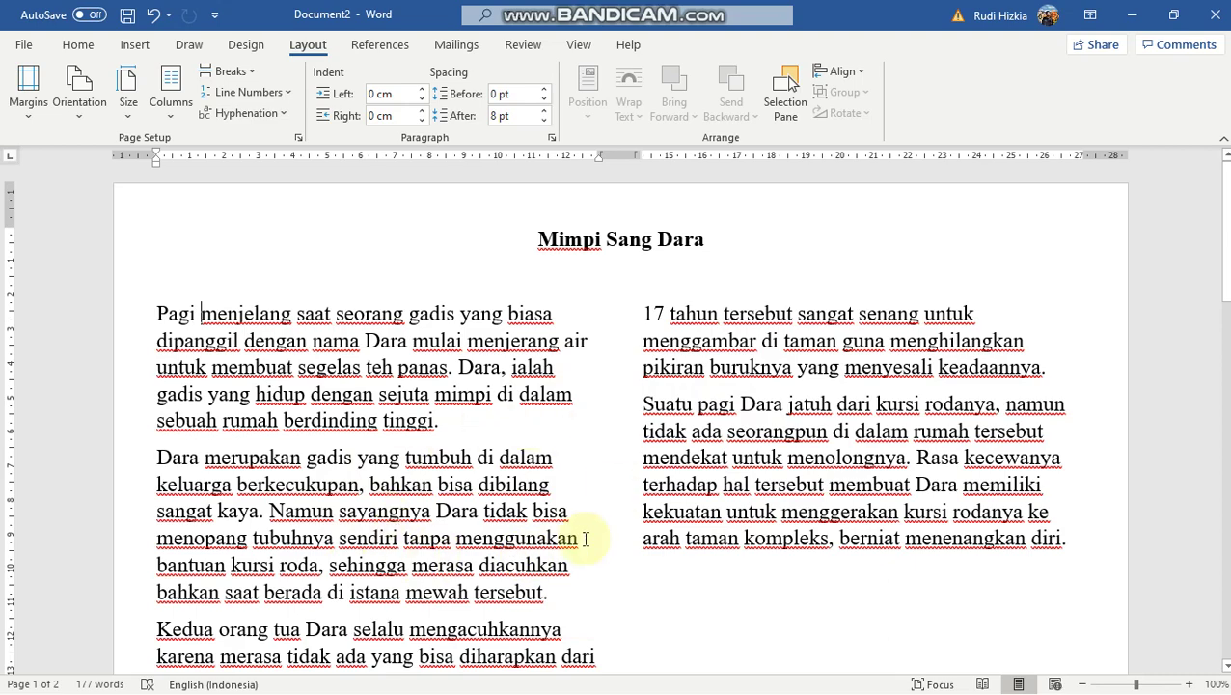
pyautogui.scroll(-3, 585, 539)
pyautogui.scroll(2, 585, 539)
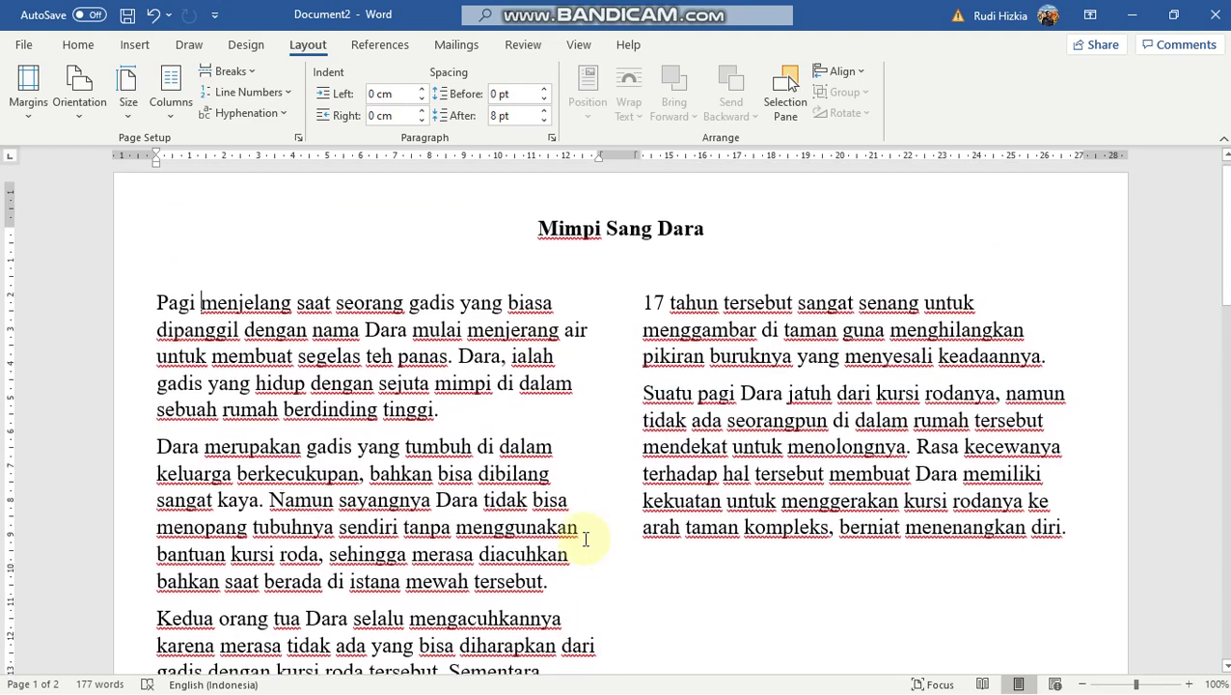
# - Review the available margin presets, page orientations, paper sizes and column layouts without applying any
pyautogui.click(28, 97)
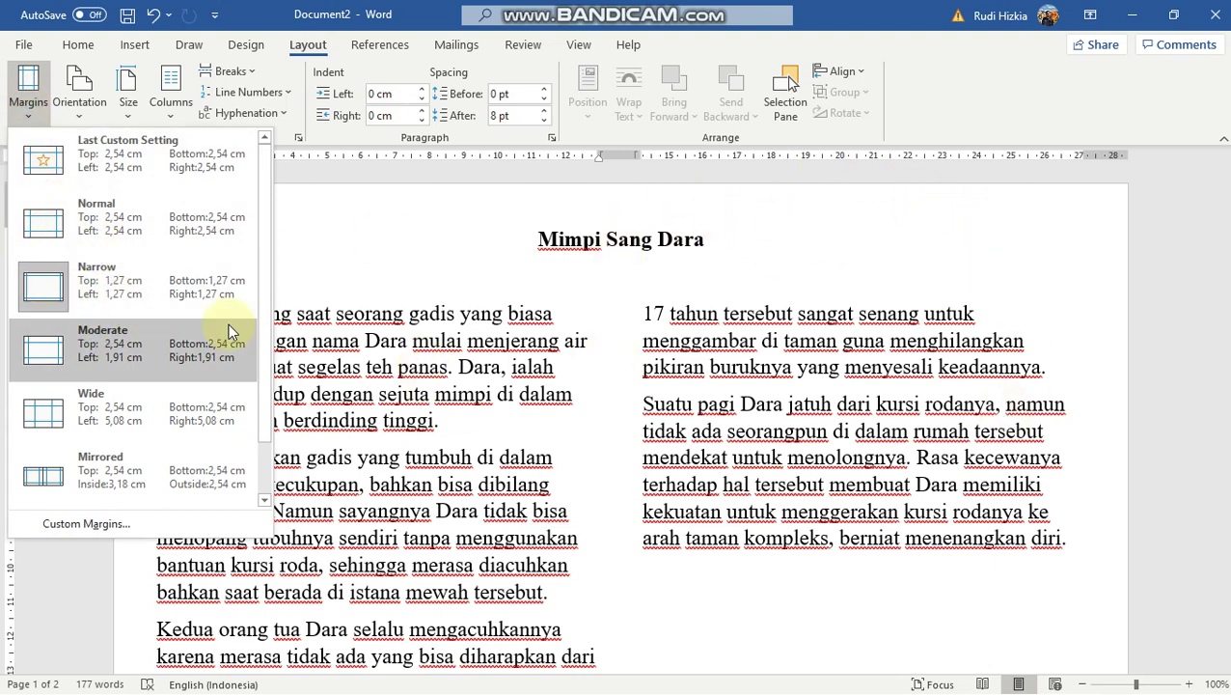
pyautogui.click(83, 105)
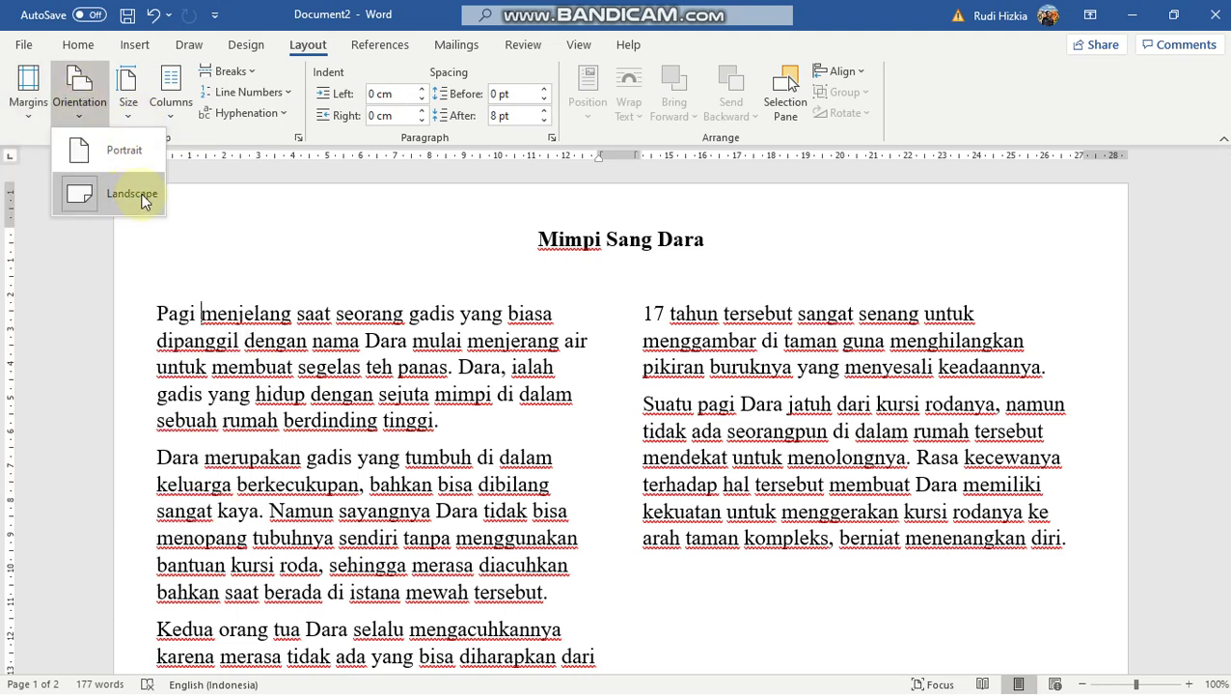
pyautogui.click(129, 101)
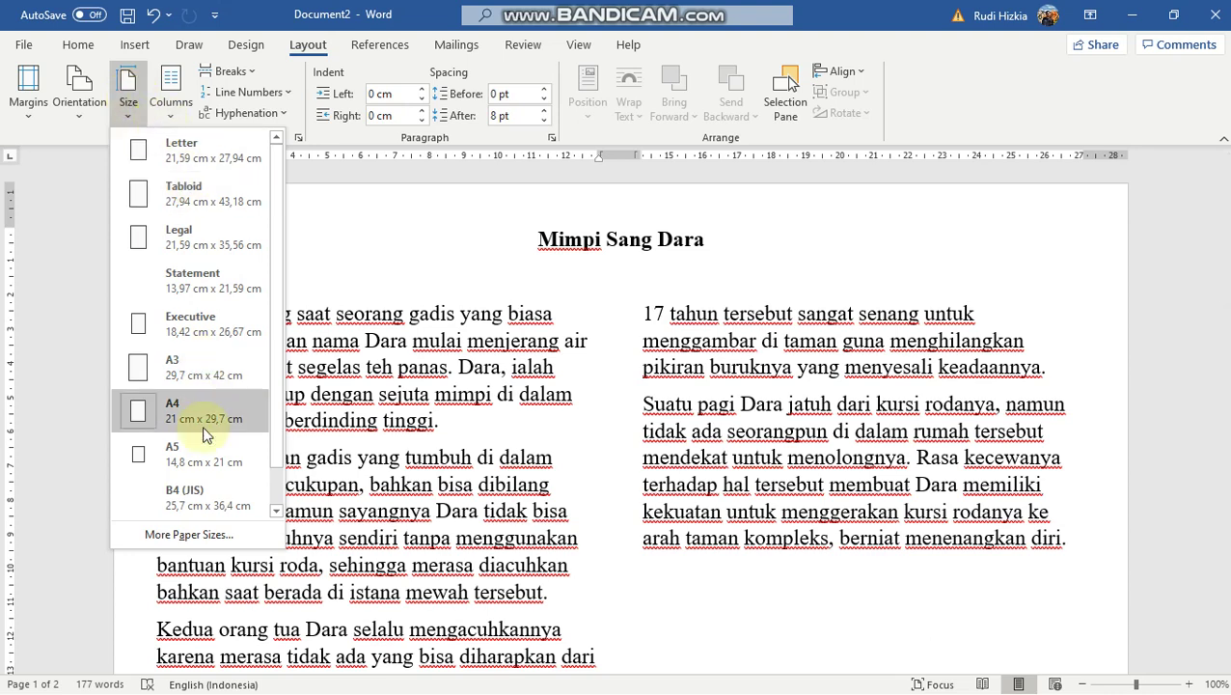
pyautogui.click(374, 279)
pyautogui.click(172, 106)
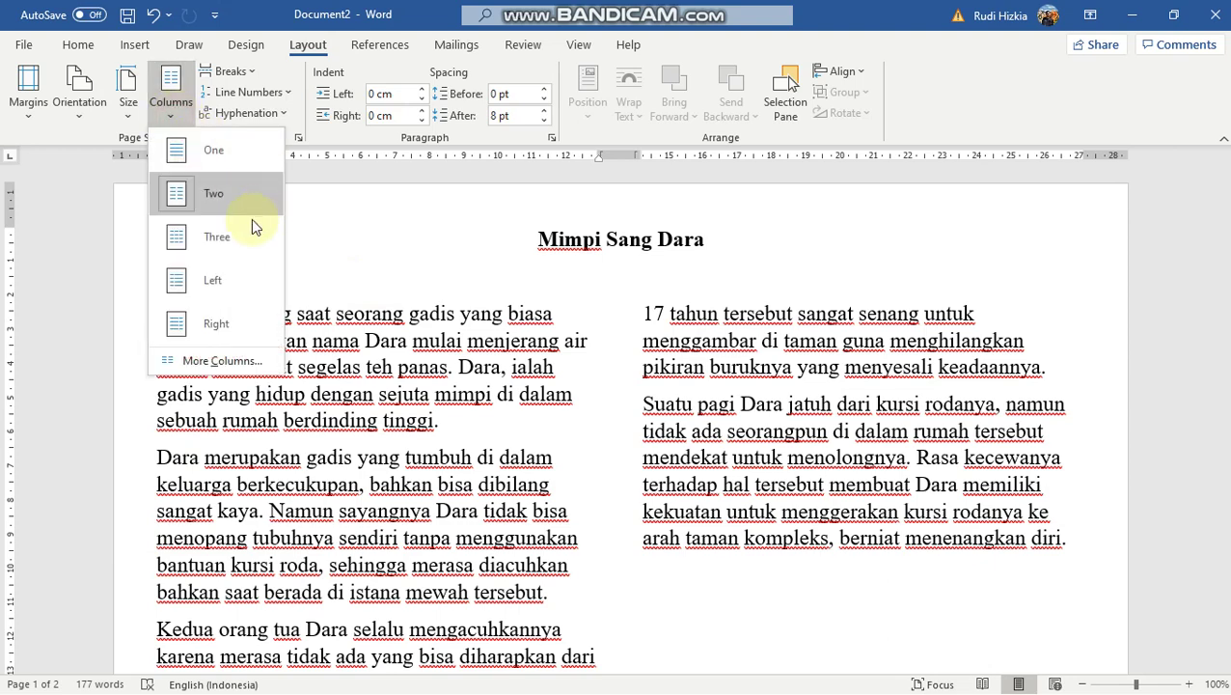
pyautogui.click(411, 259)
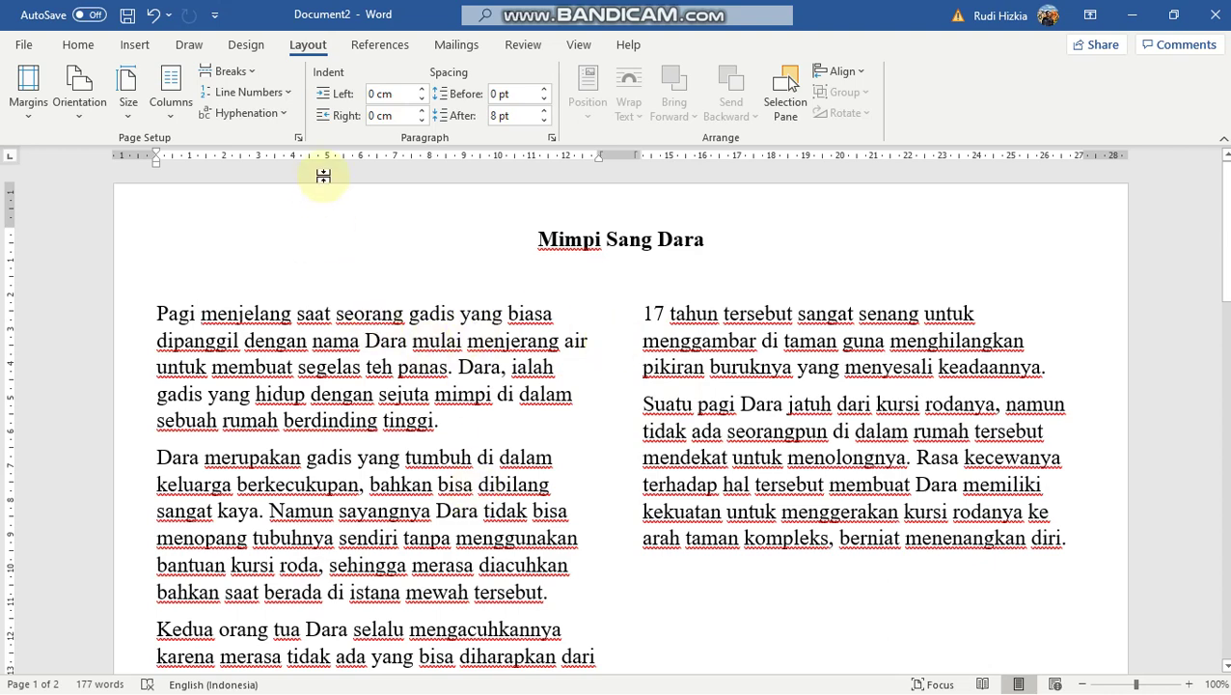
pyautogui.press('super')
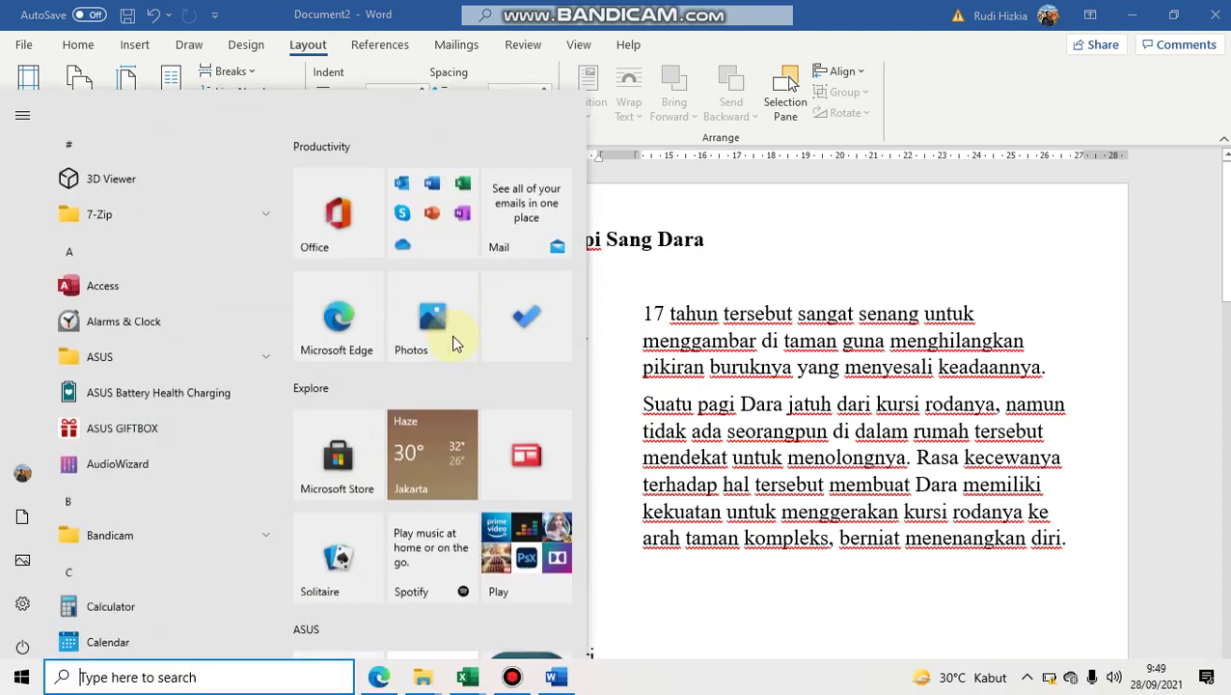
pyautogui.click(512, 678)
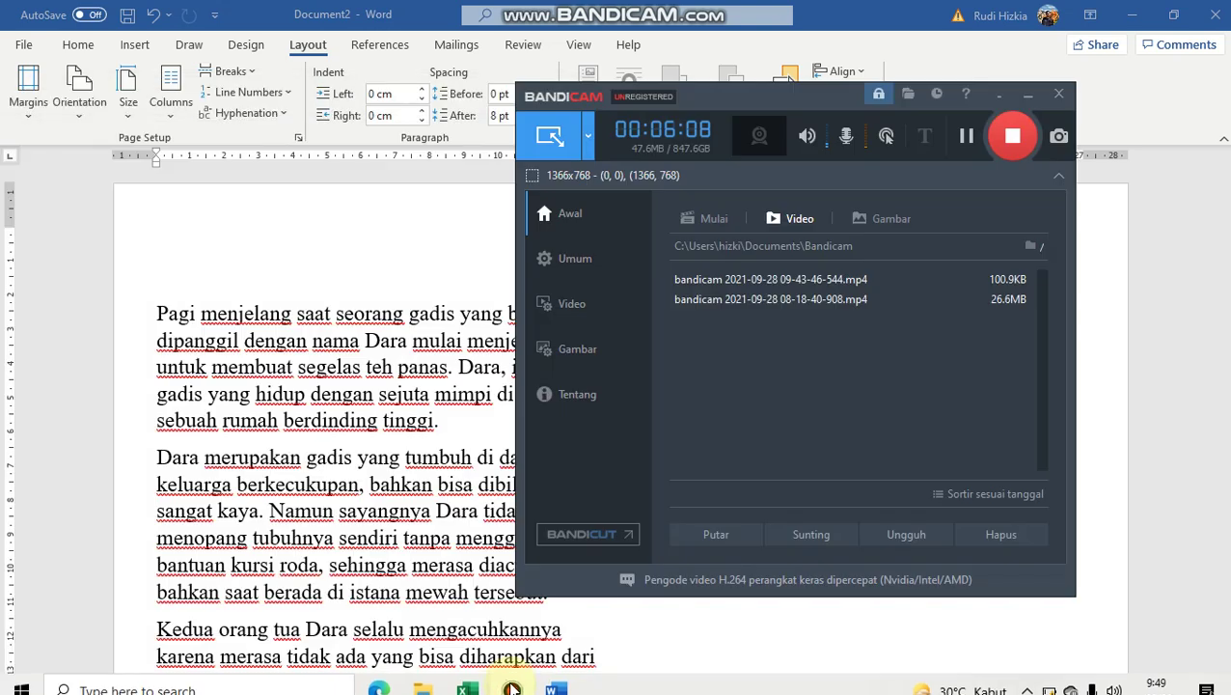